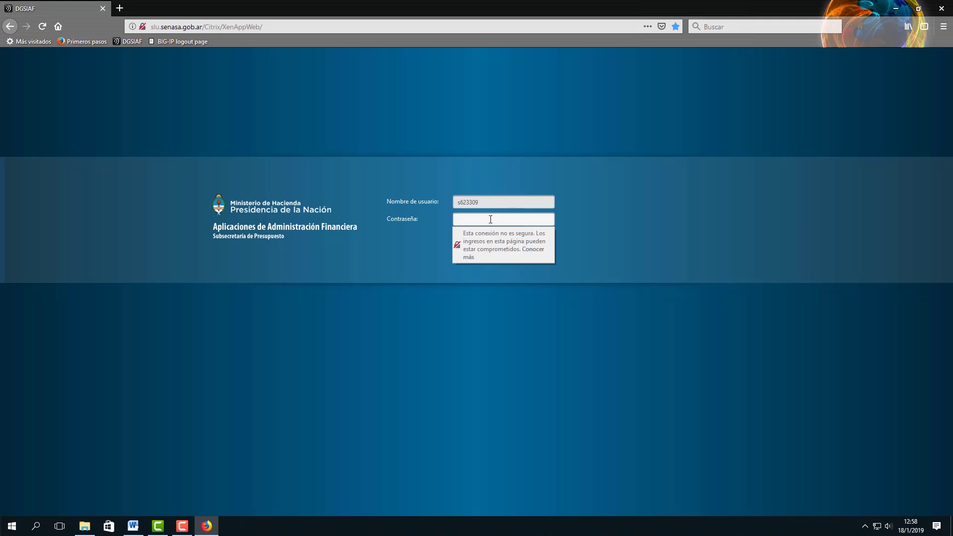
Enter the account password, dismiss the insecure-connection warning and sign in to the Citrix portal
text(••••••••)
click(568, 248)
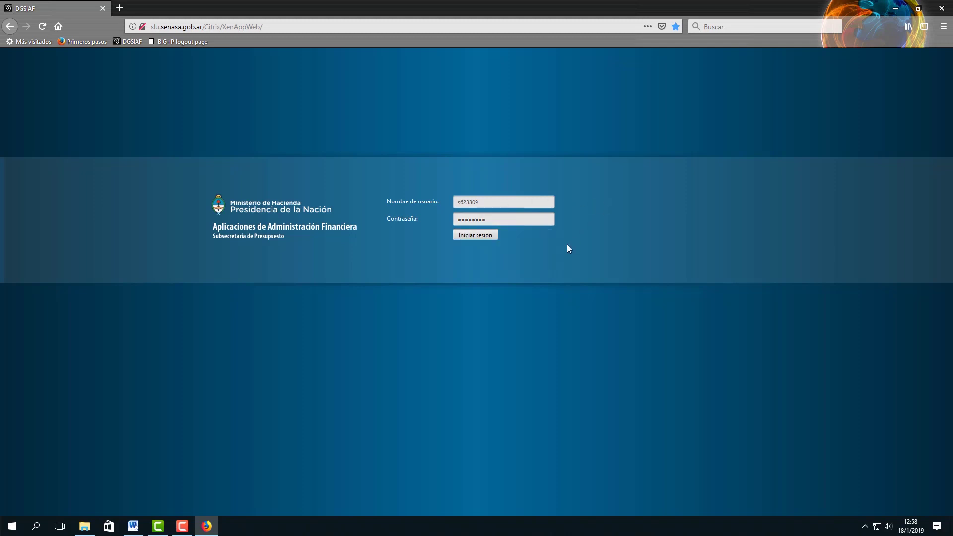
click(482, 237)
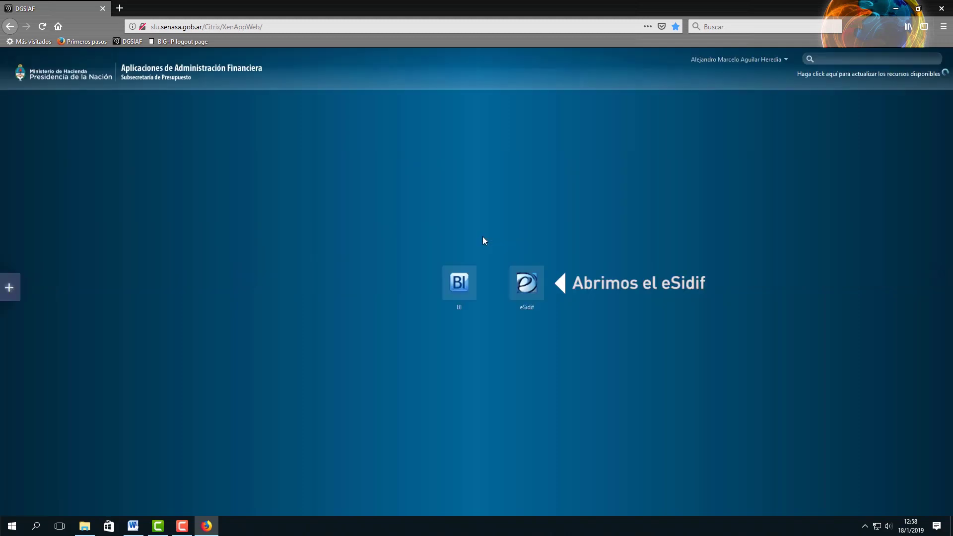
Launch eSidif and fill in the user name and password on its login window
click(535, 290)
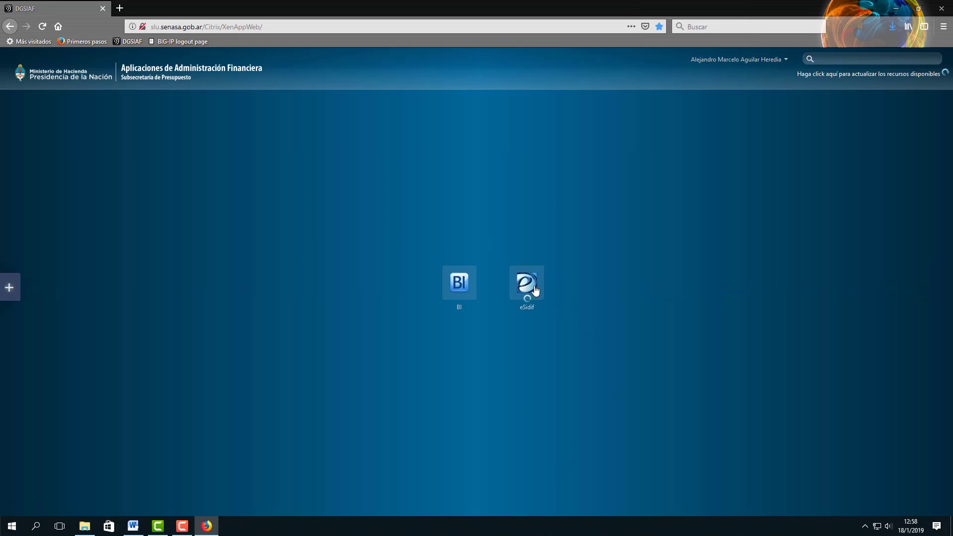
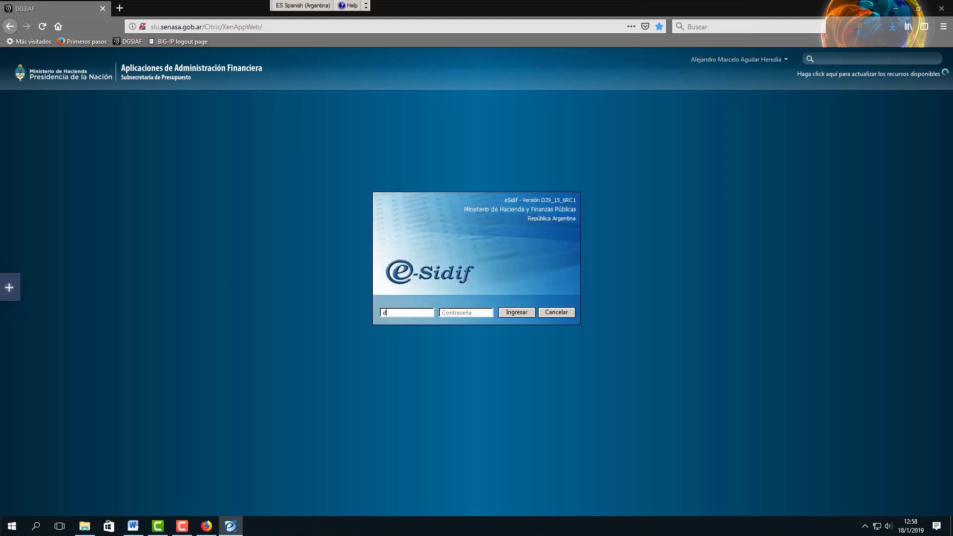
click(476, 314)
text(•••••••••)
Log in and create a new Solicitud de Gastos under Gastos > Comprobantes de Gestión
click(517, 314)
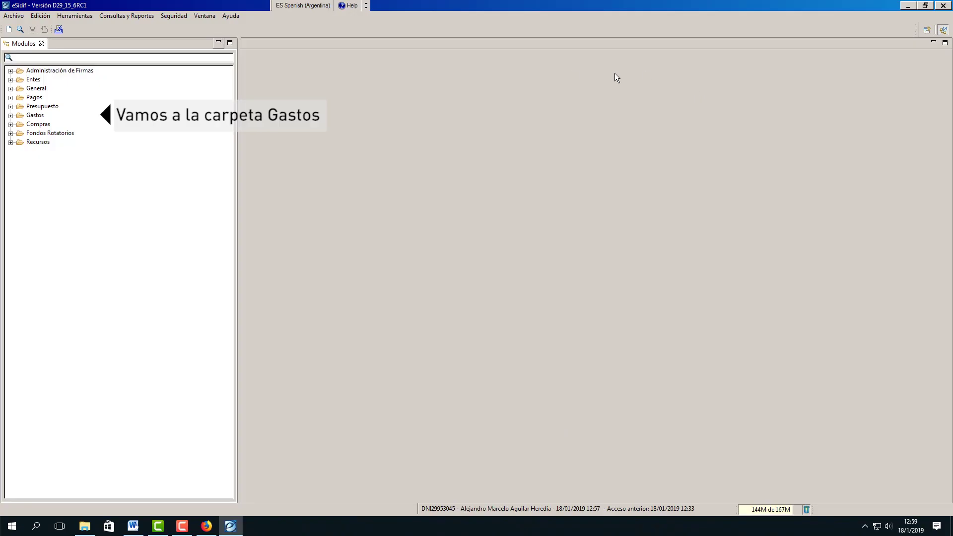
click(11, 115)
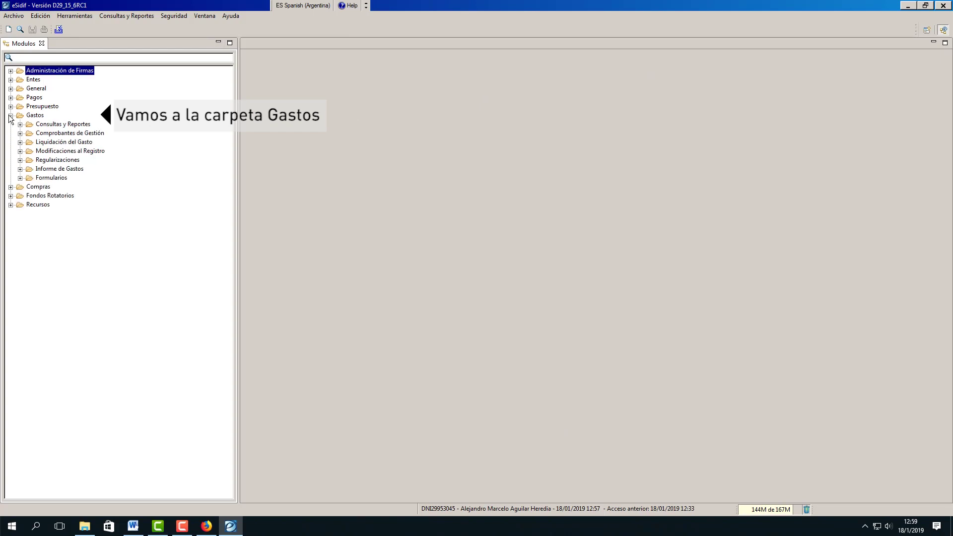
click(20, 134)
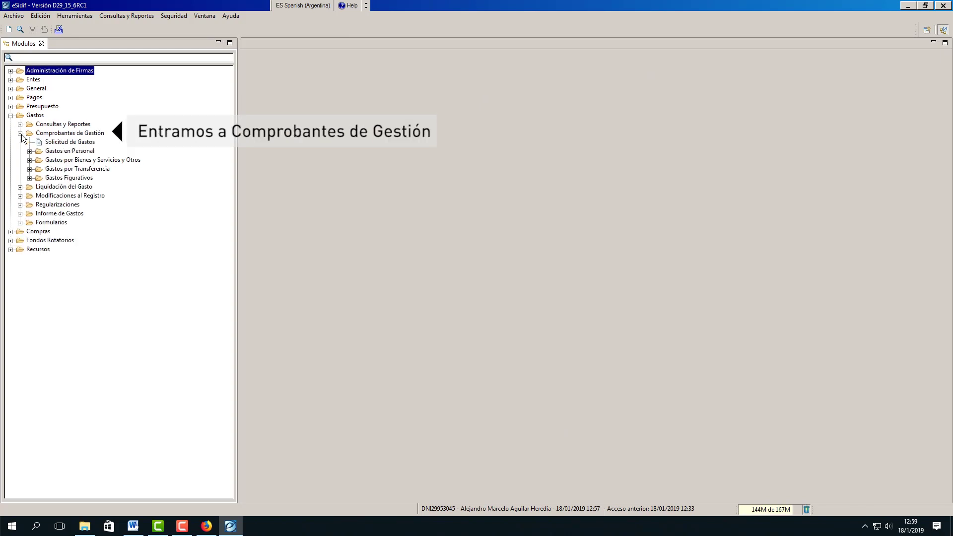
right_click(63, 144)
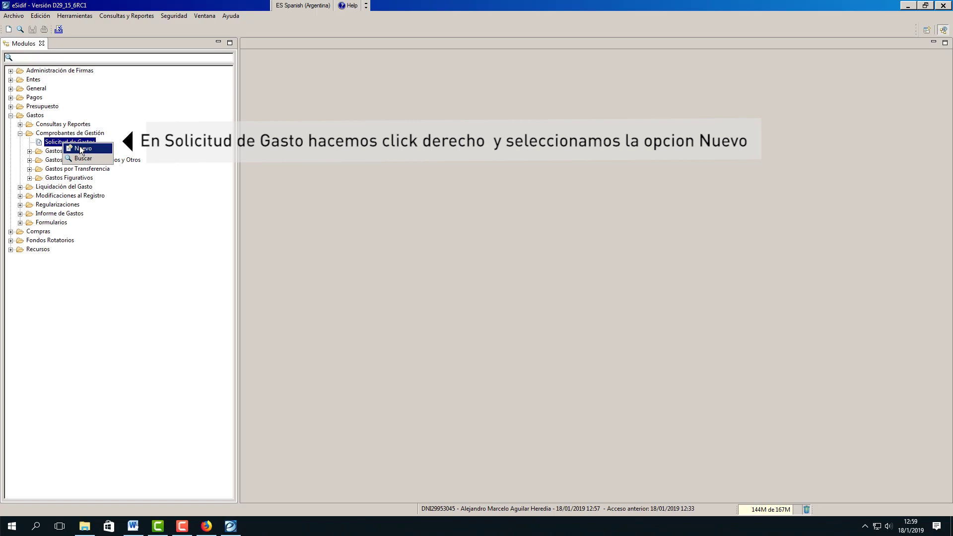
click(82, 149)
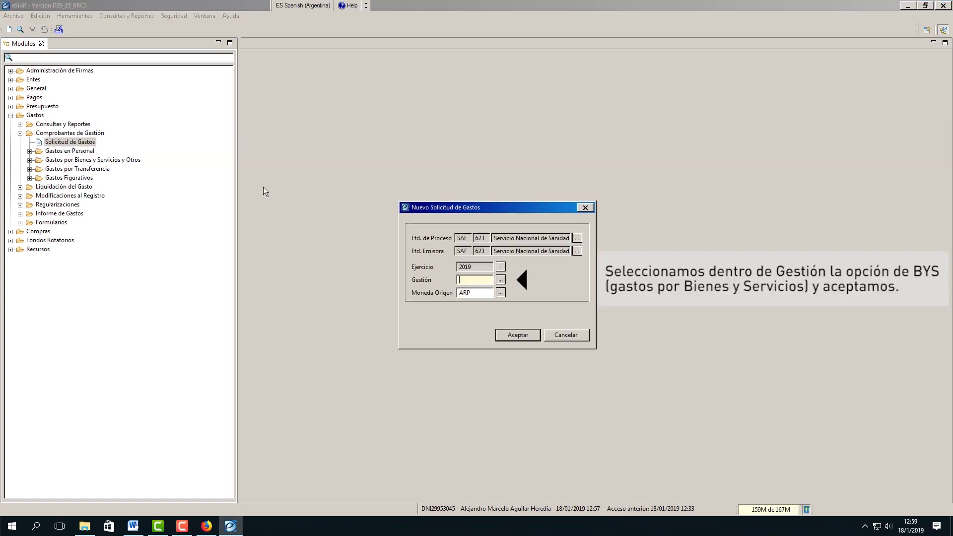
Choose BYS as the gestión and accept the new request's settings
click(502, 279)
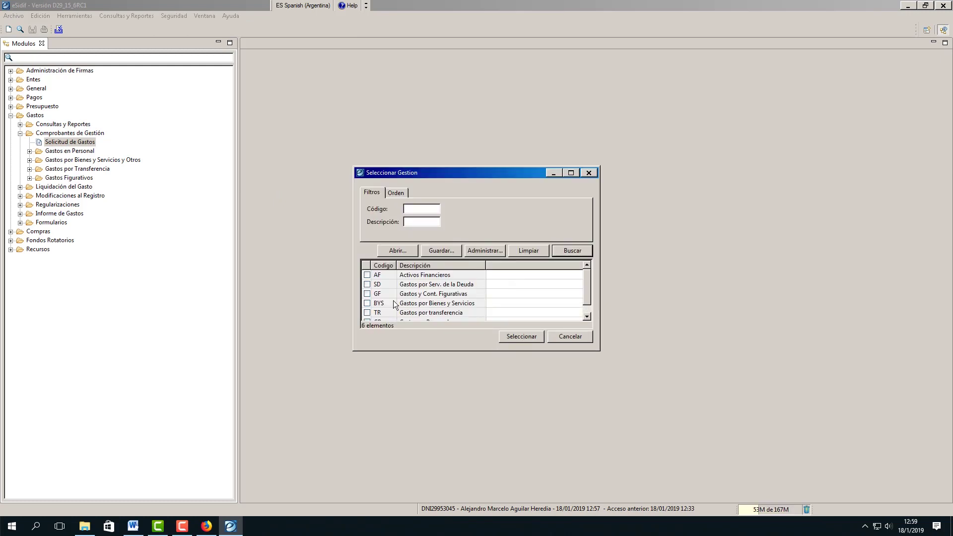
click(367, 303)
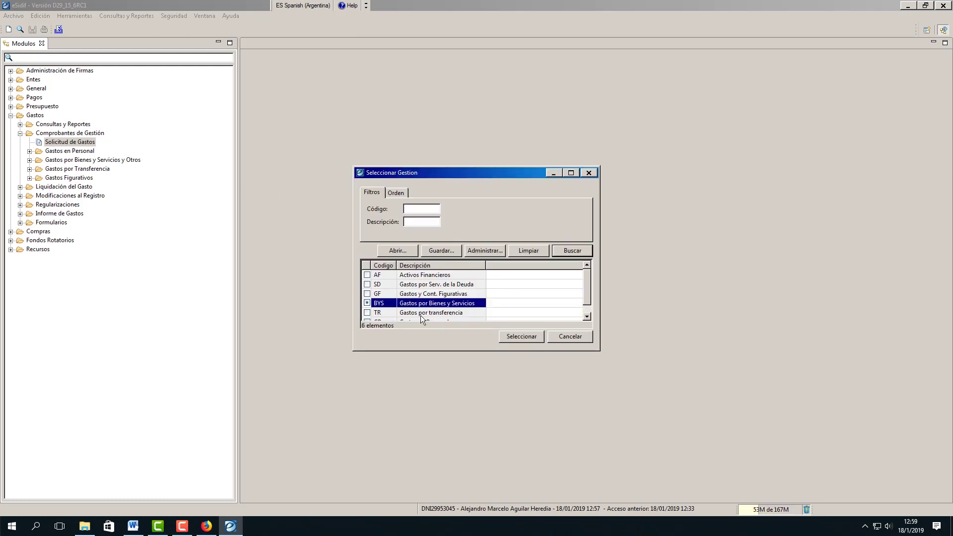
click(512, 337)
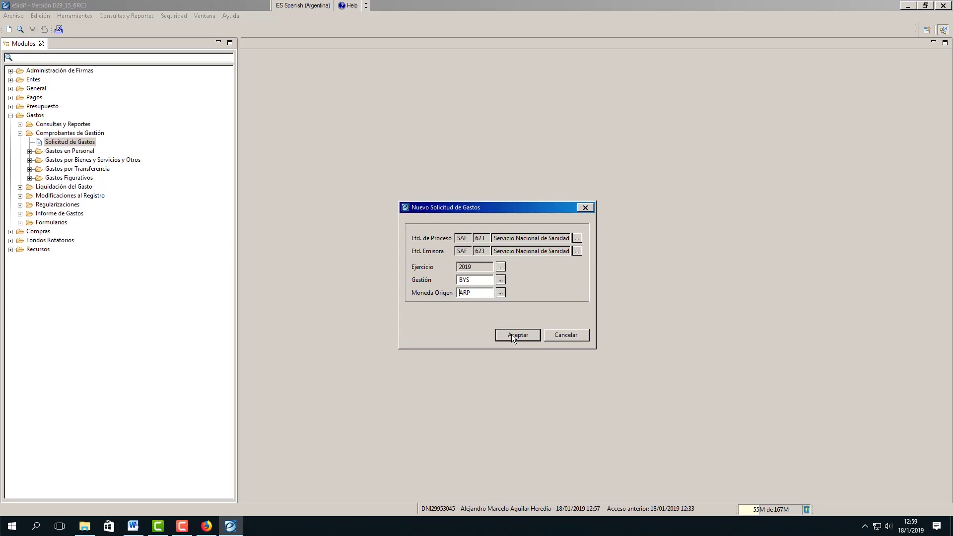
click(512, 334)
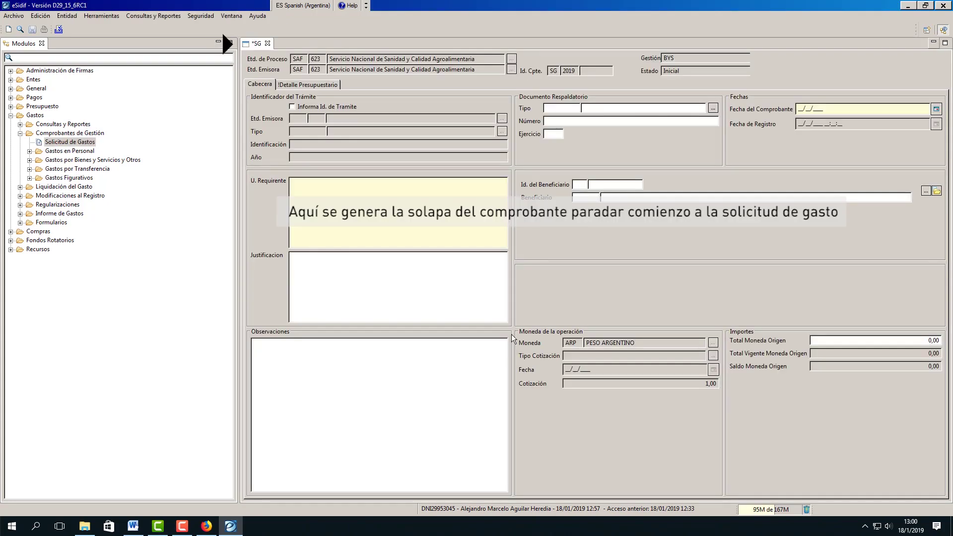
Set the backing document to EX Expediente Electrónico, paste its number, and enter Ejercicio 2019
click(563, 108)
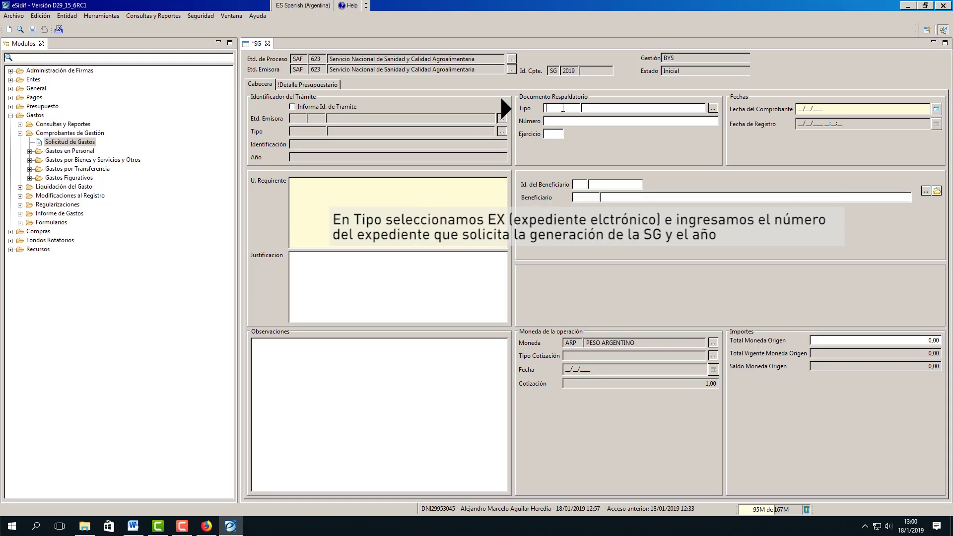
text(ex)
click(713, 108)
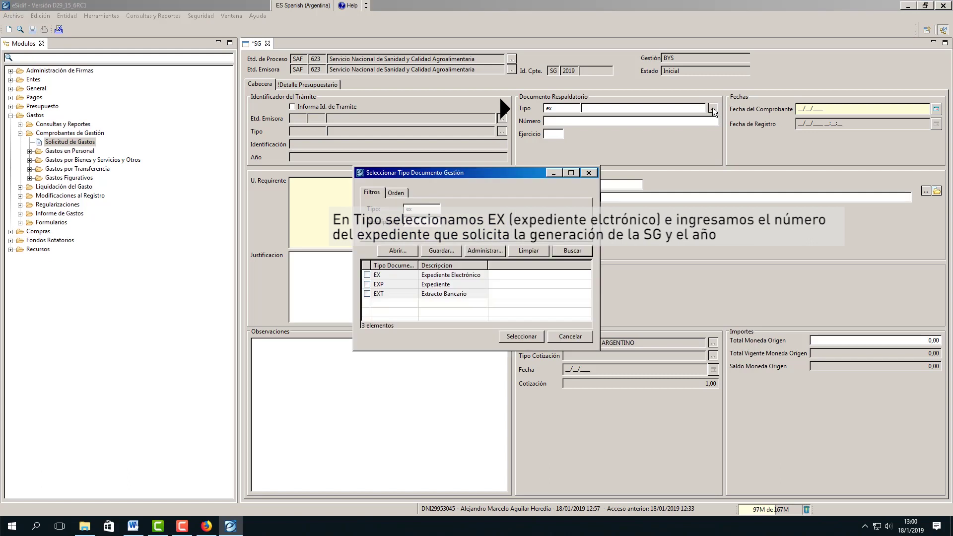
click(367, 275)
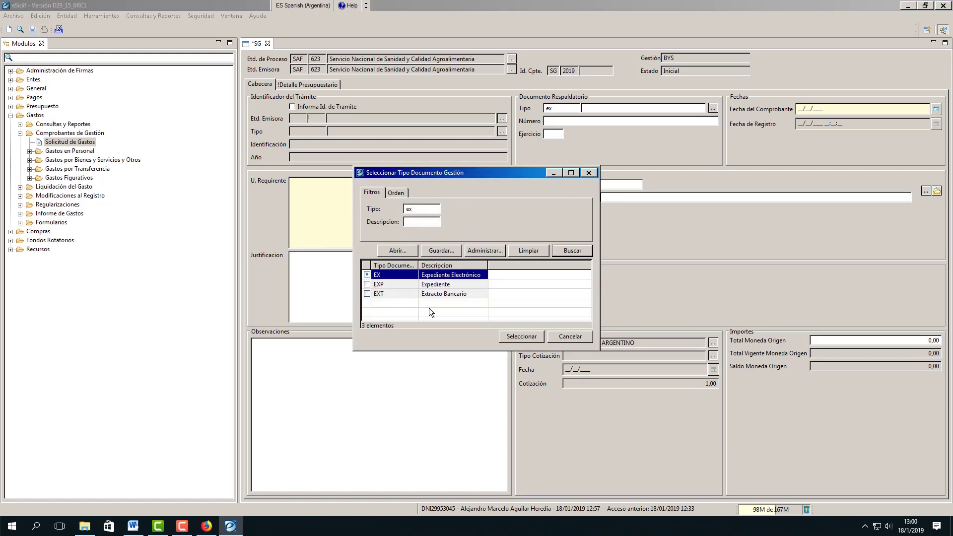
click(515, 337)
text(02928437)
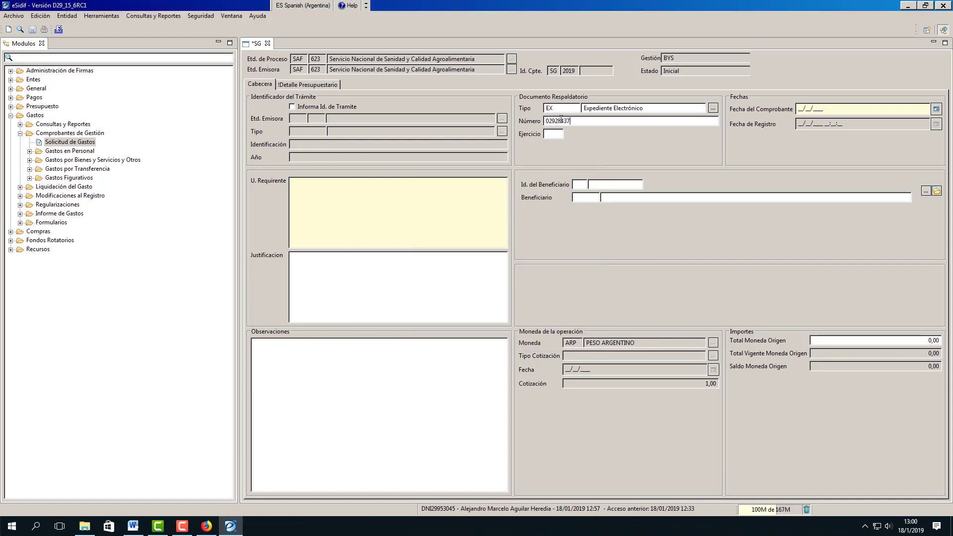
click(558, 133)
text(2019)
Set the voucher date to 18/01/2019 and the requiring unit to CR CENTRO
click(936, 109)
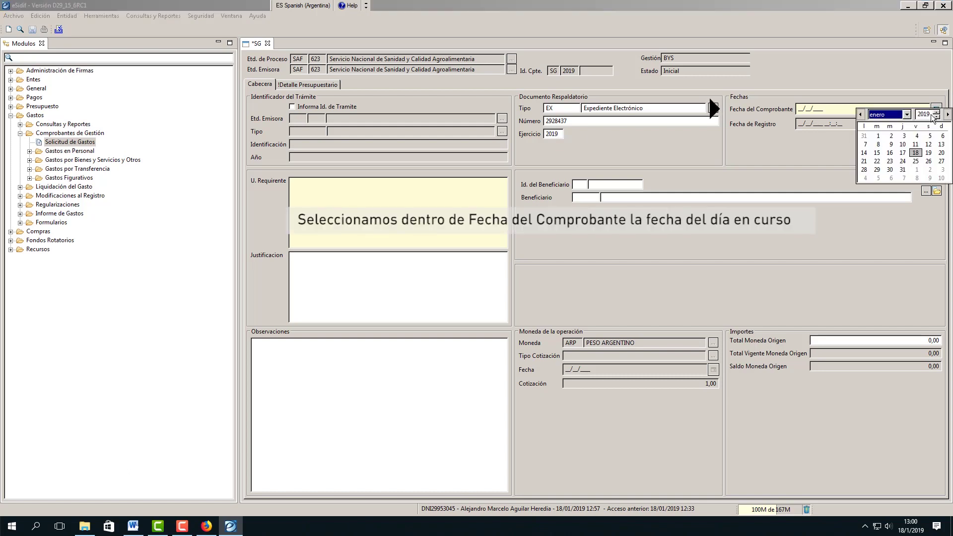
click(914, 155)
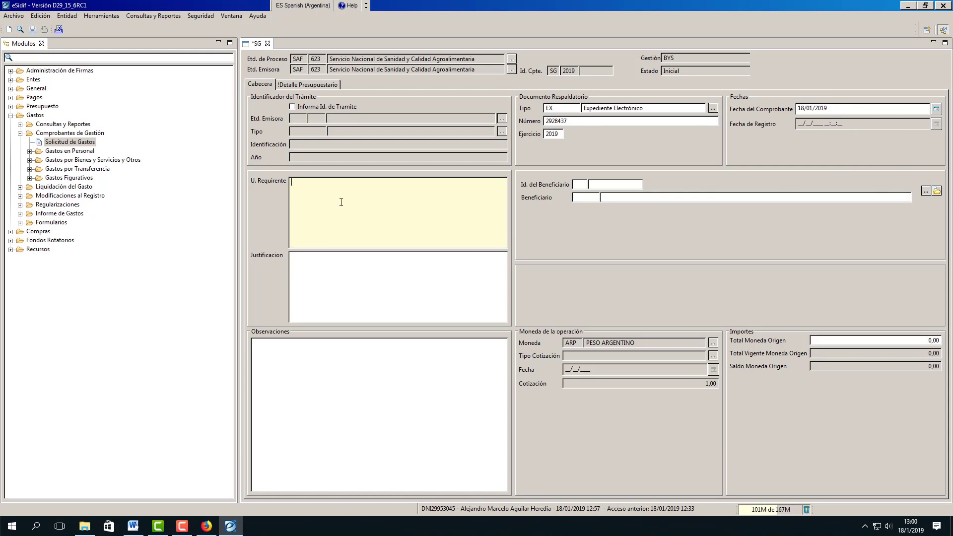
text(CR CENTRO)
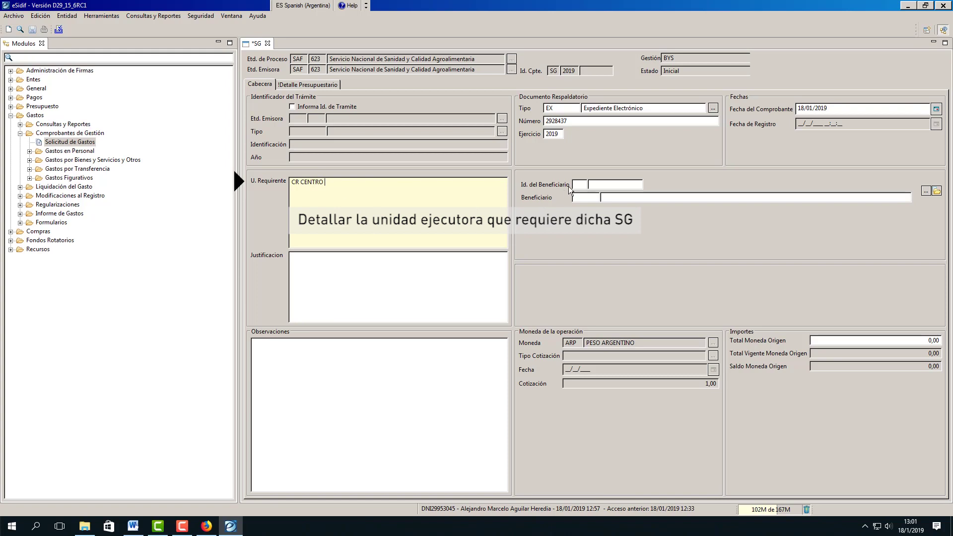
Search entities for 'linser' and select 6506 LINSER S.A.C.I.S as the beneficiary
click(926, 191)
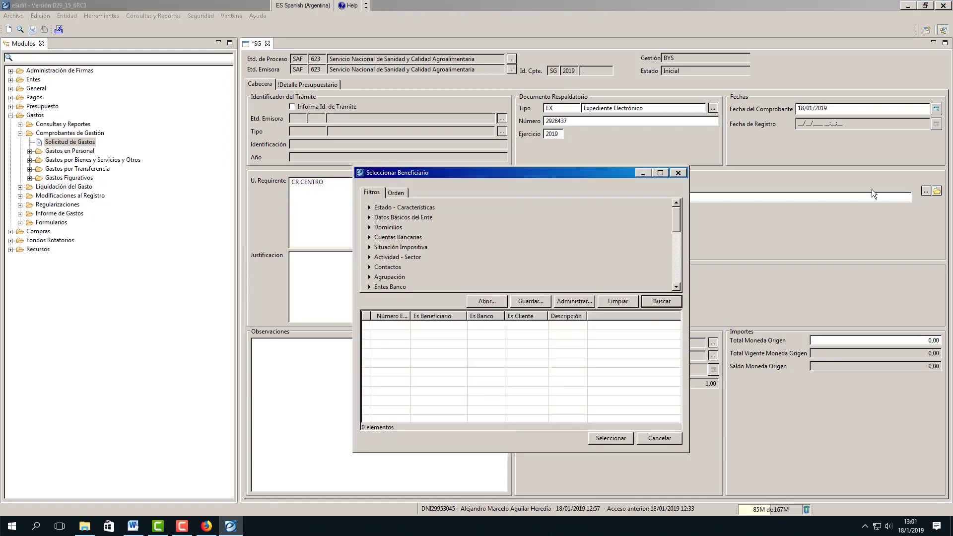
click(370, 218)
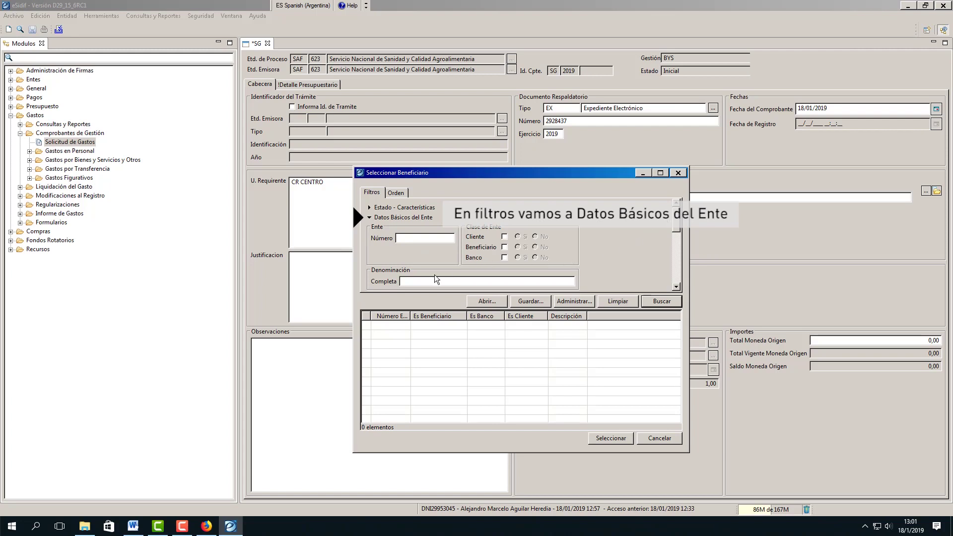
text(linser)
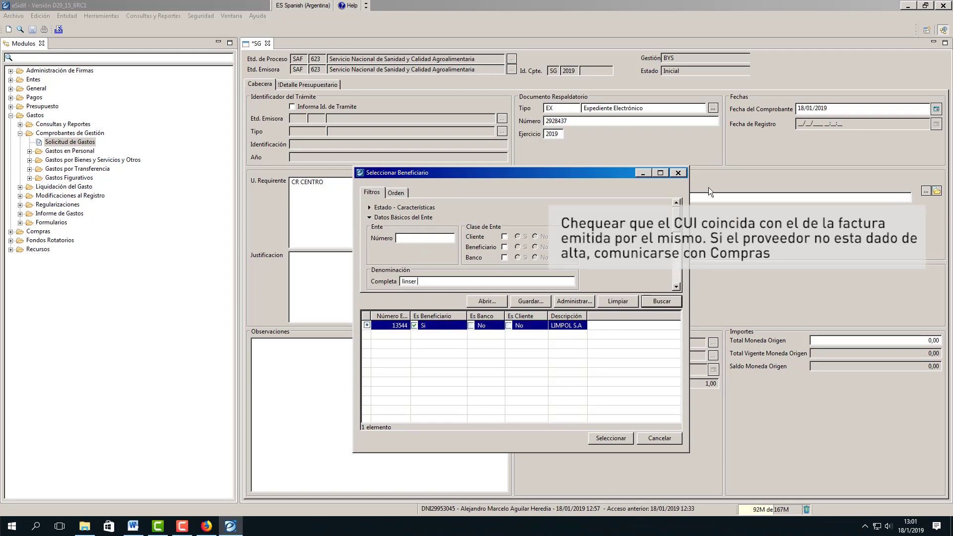
click(368, 325)
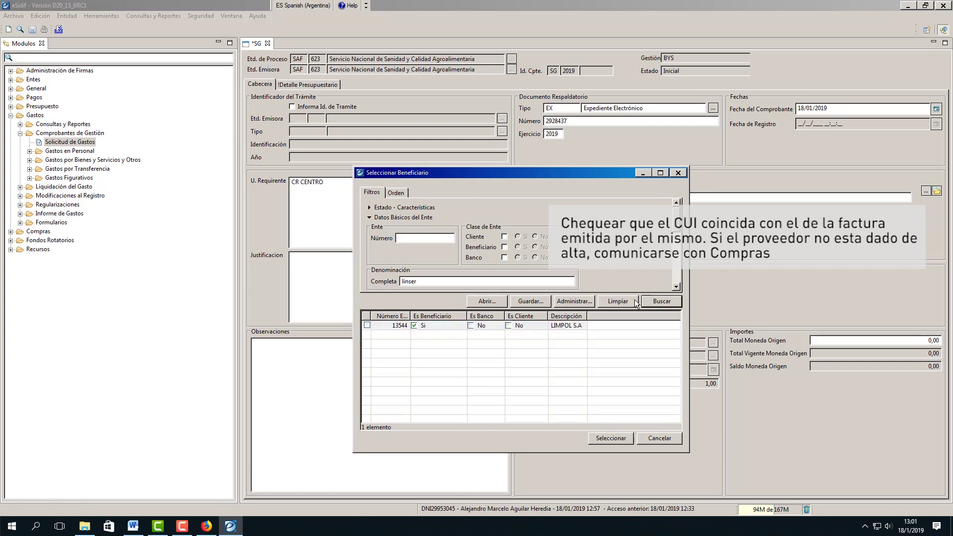
click(676, 302)
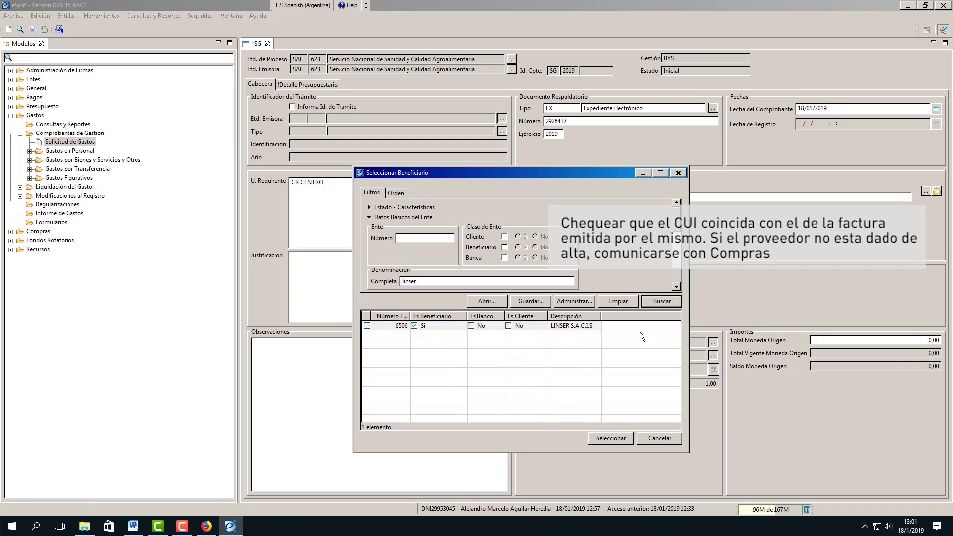
click(367, 325)
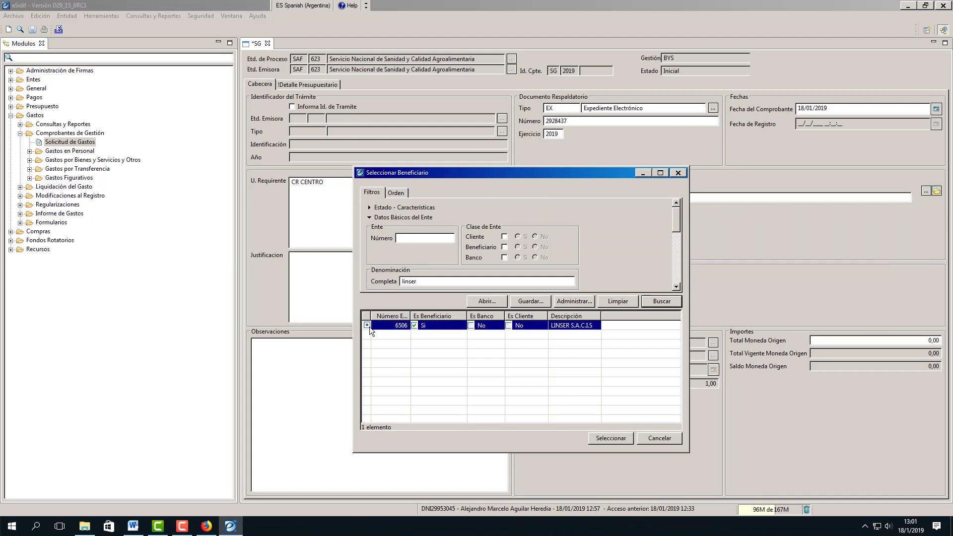
click(618, 440)
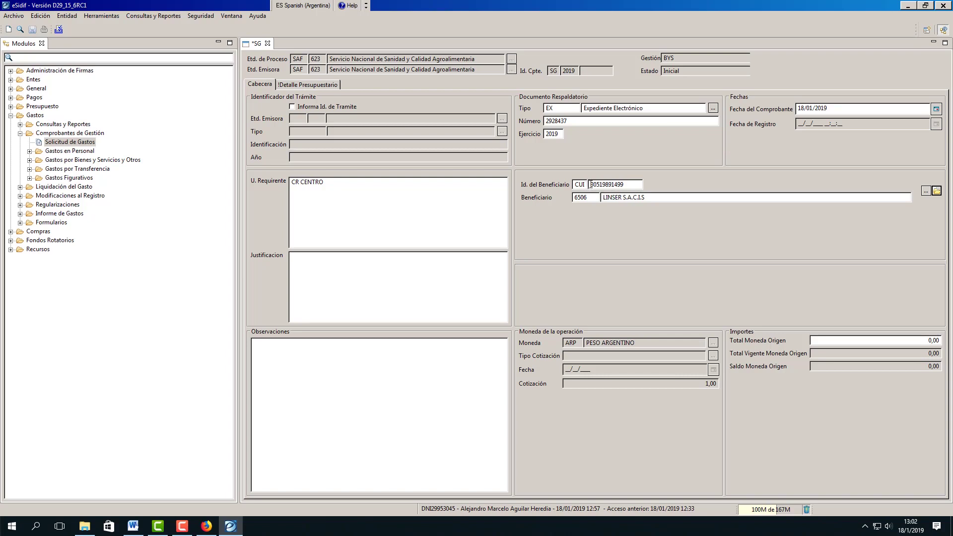
drag(590, 185, 641, 186)
click(314, 343)
key(ctrl+v)
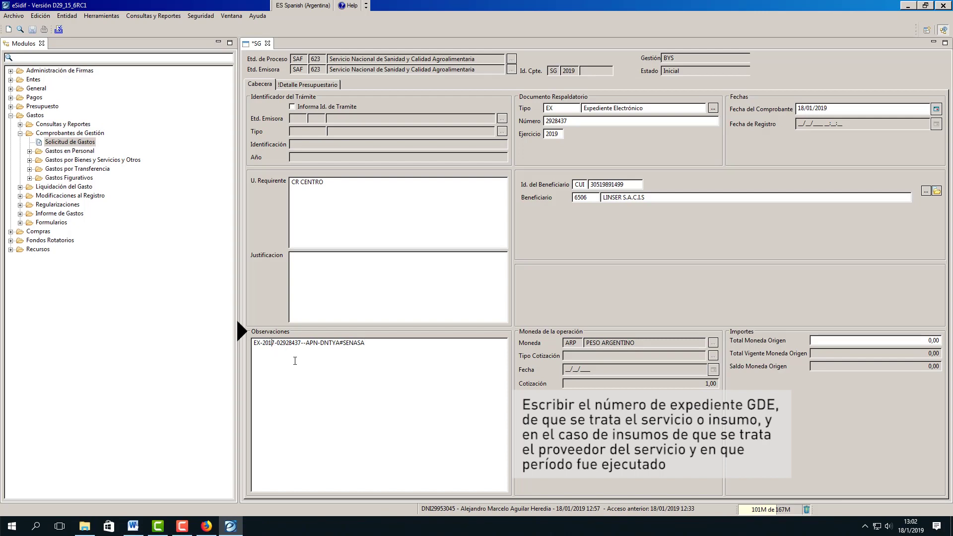
key(Delete)
text(9)
key(End)
text(- LIMPIE)
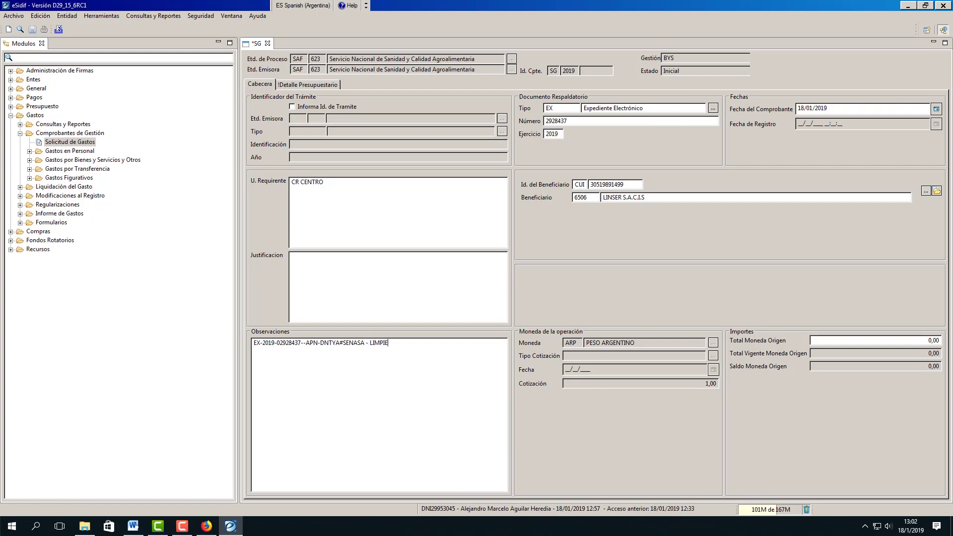
text(ZA - ENERO 2019)
Set Total Moneda Origen to 1,00
click(933, 340)
text(1)
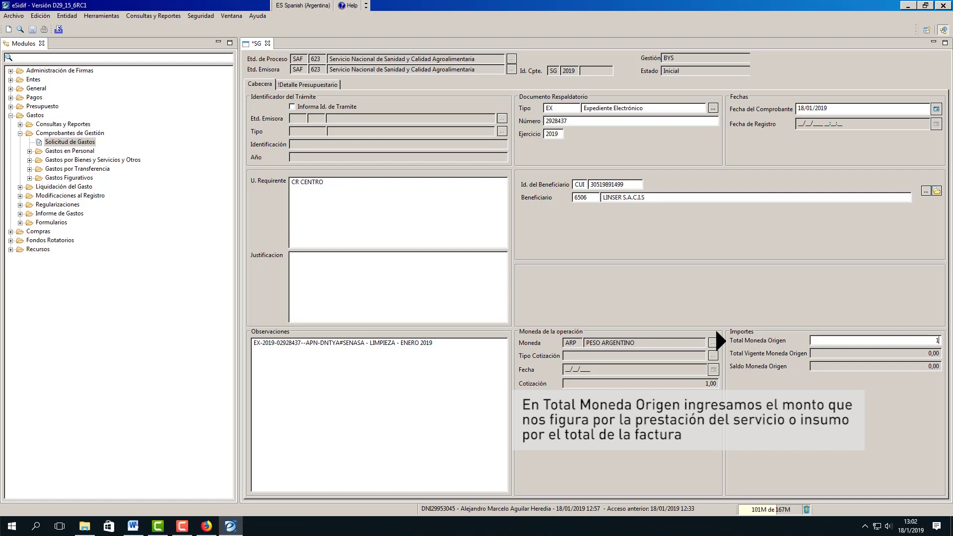
click(498, 275)
Add a Detalle Presupuestario budget row and set its fiscal year to 2019
click(306, 86)
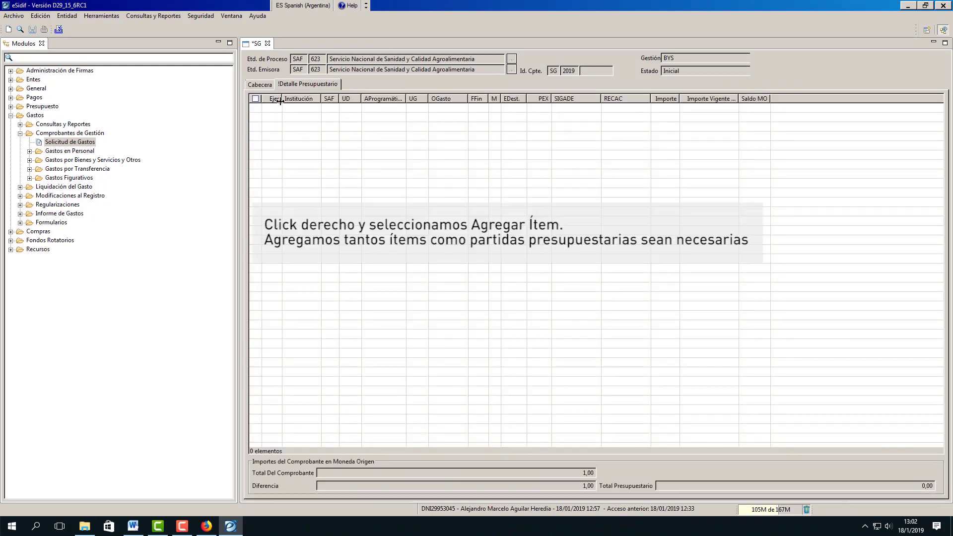
right_click(257, 105)
click(284, 133)
click(278, 108)
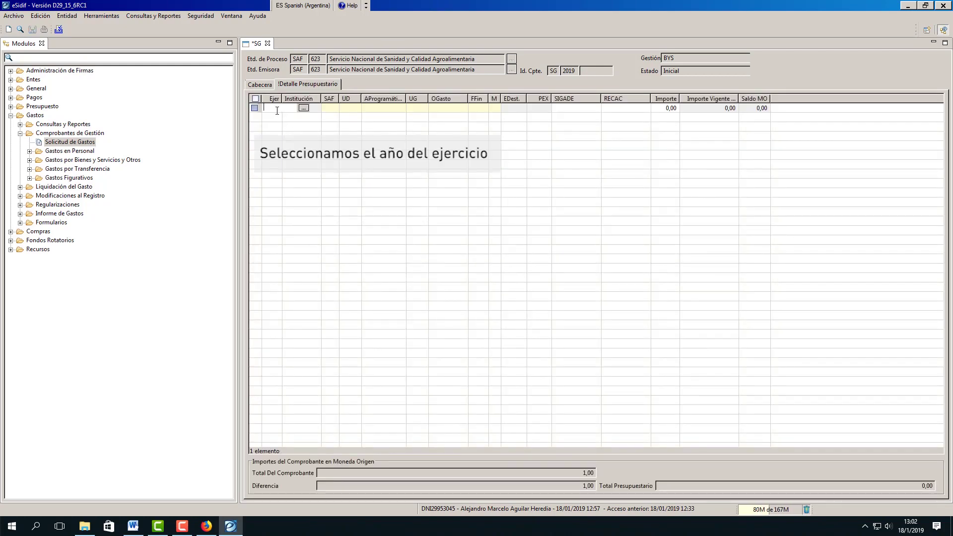
click(304, 107)
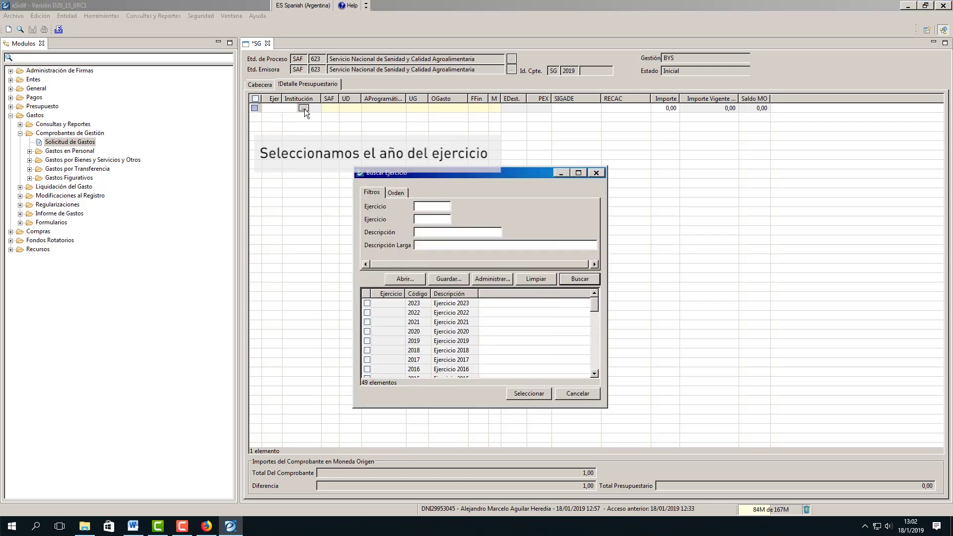
click(367, 341)
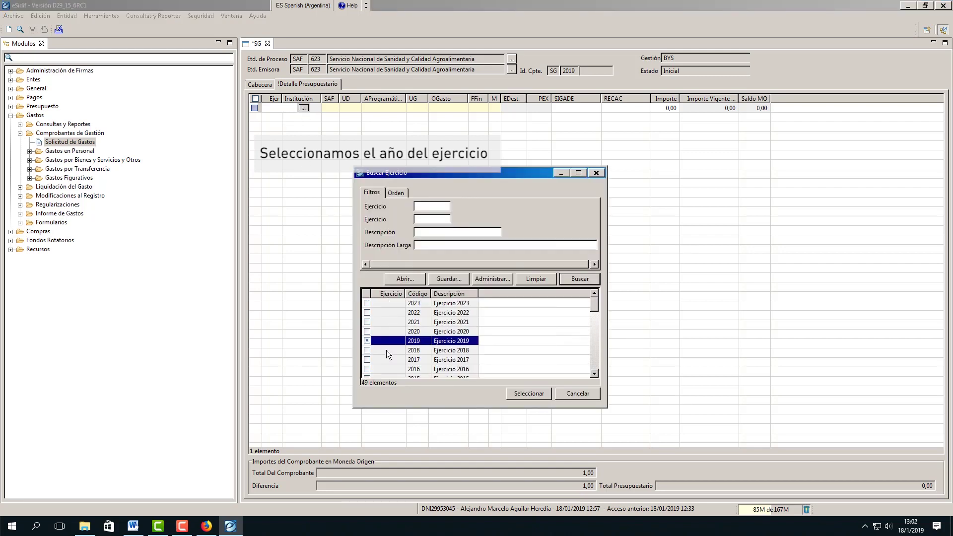
click(527, 393)
Set the row's SAF to 623 and bring up the decentralized unit search
click(344, 107)
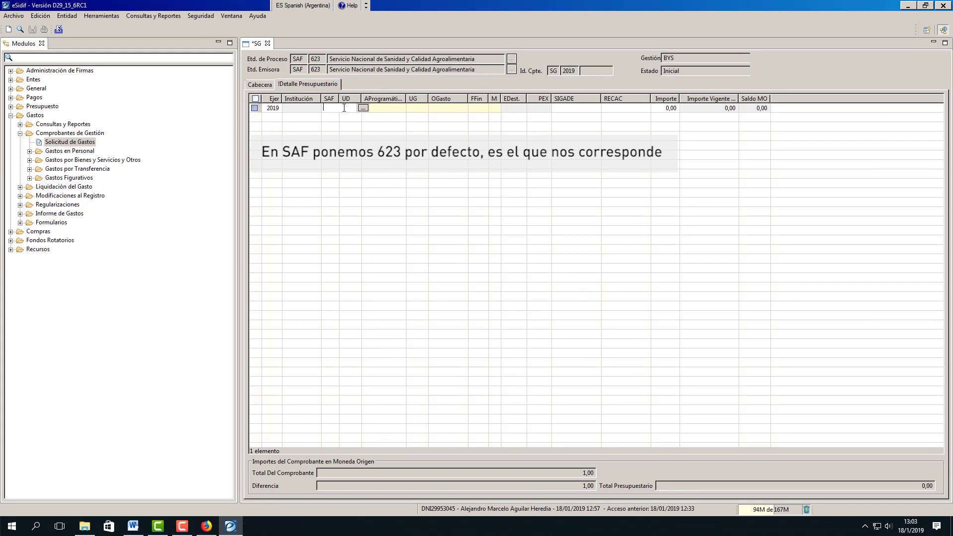
click(363, 108)
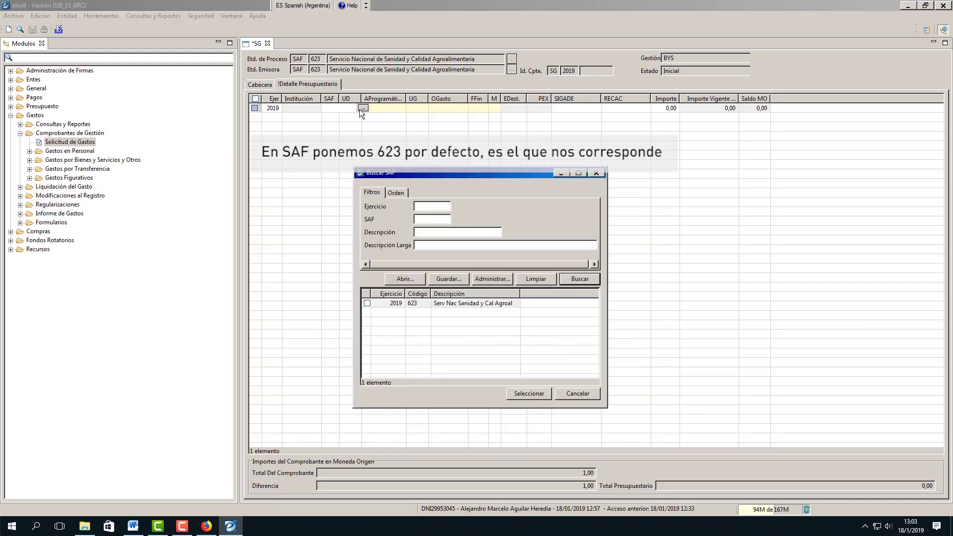
click(367, 303)
click(529, 393)
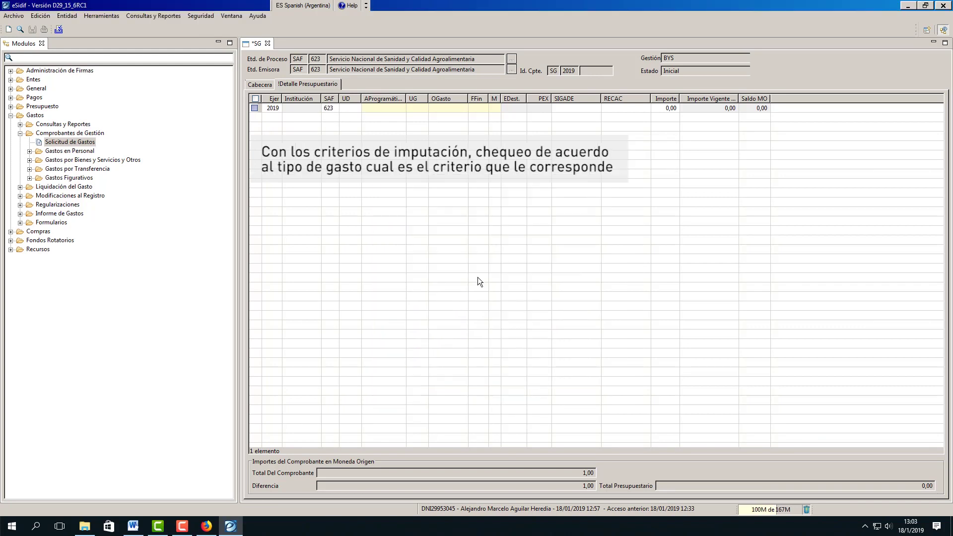
click(349, 108)
click(457, 108)
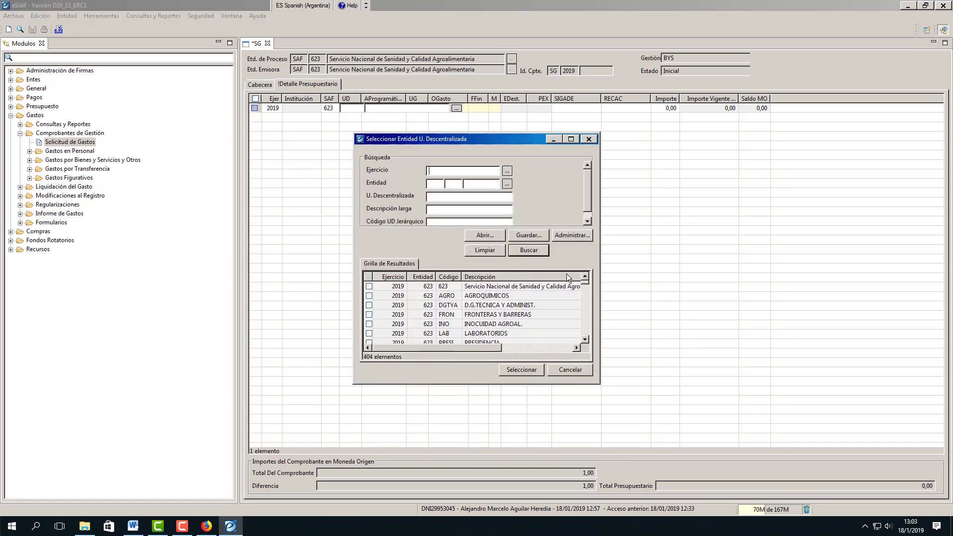
Select decentralized unit 18CEN FRONT.Y BARRERAS-CEN for the row and widen the UD column
click(584, 339)
click(584, 339)
click(584, 339)
click(584, 340)
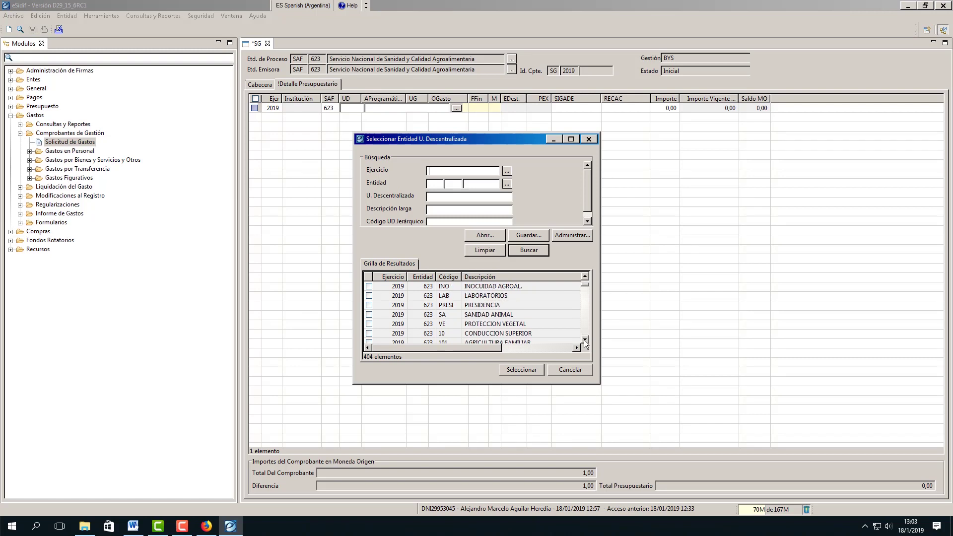
click(585, 340)
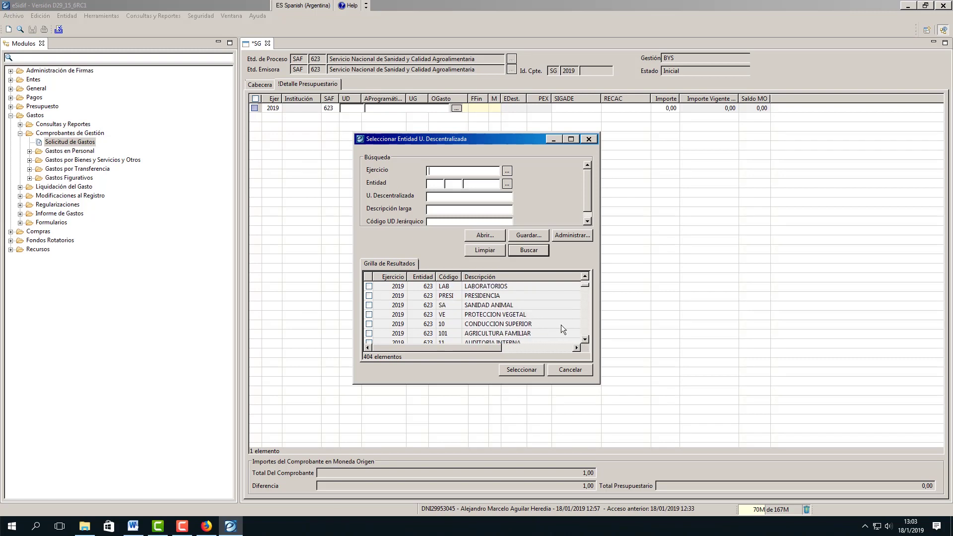
drag(586, 285, 594, 325)
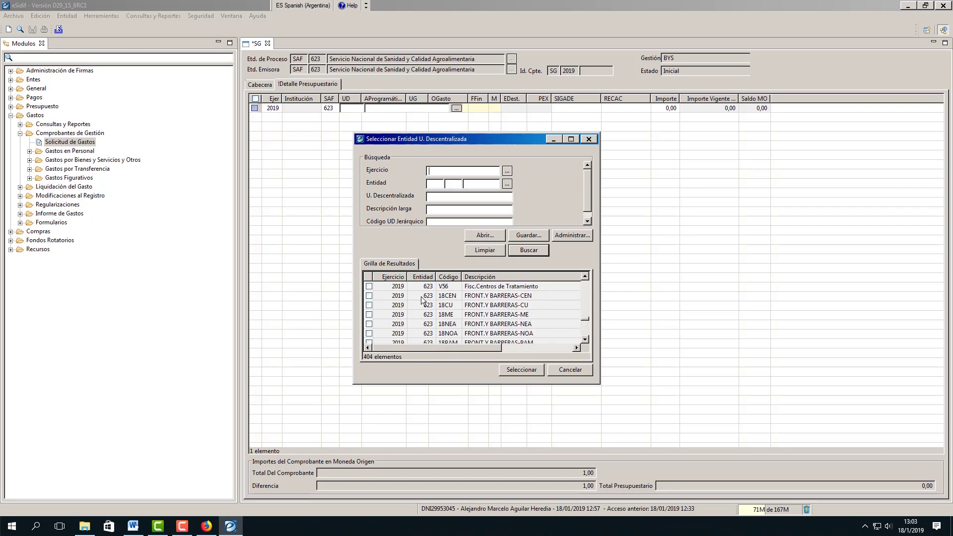
click(370, 296)
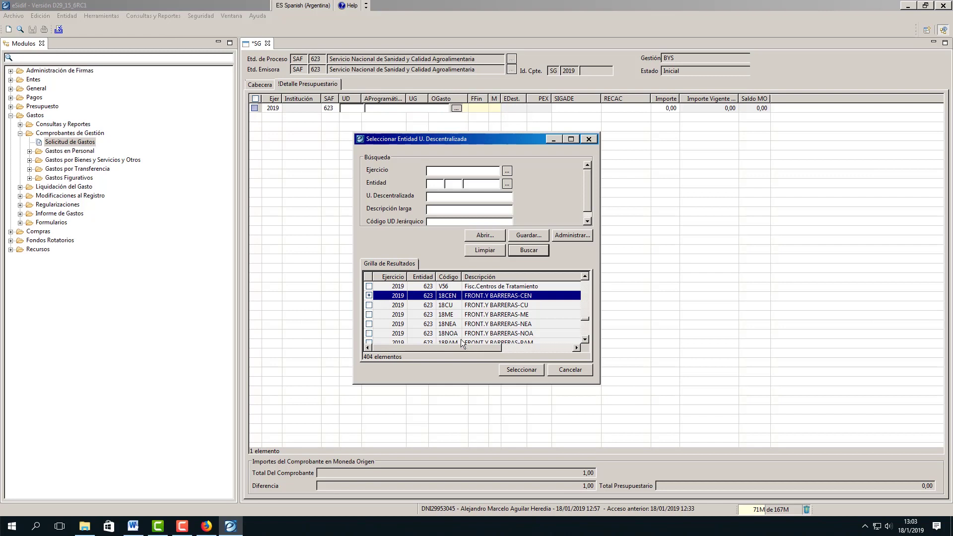
click(531, 369)
drag(363, 102, 370, 102)
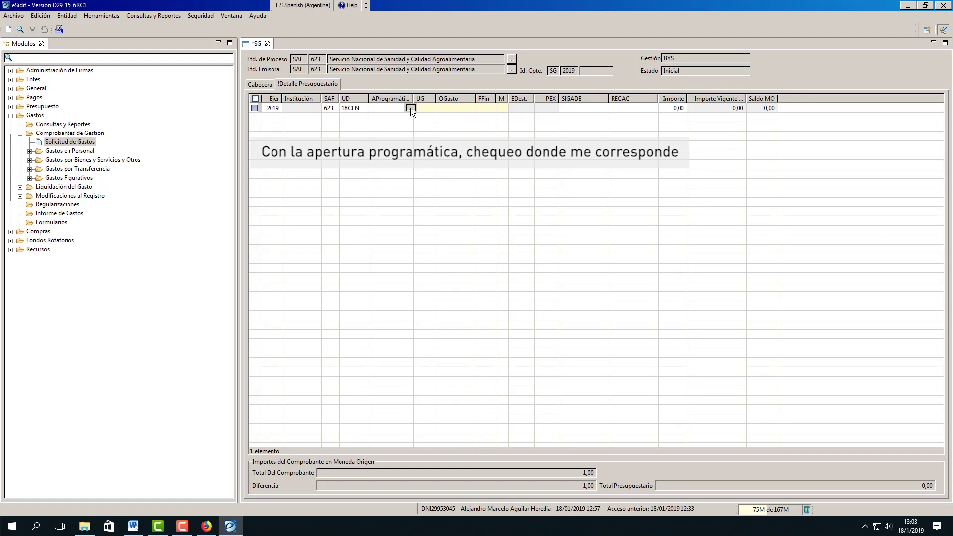
Assign programmatic opening 1.0.0.41.0 Fortalecimiento Institucional, then bring up the geographic location search
click(410, 107)
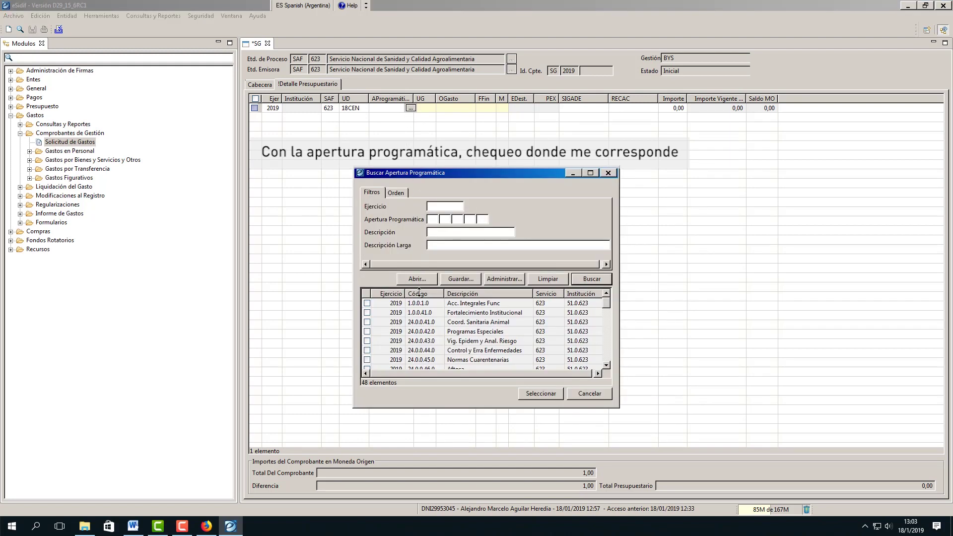
click(368, 313)
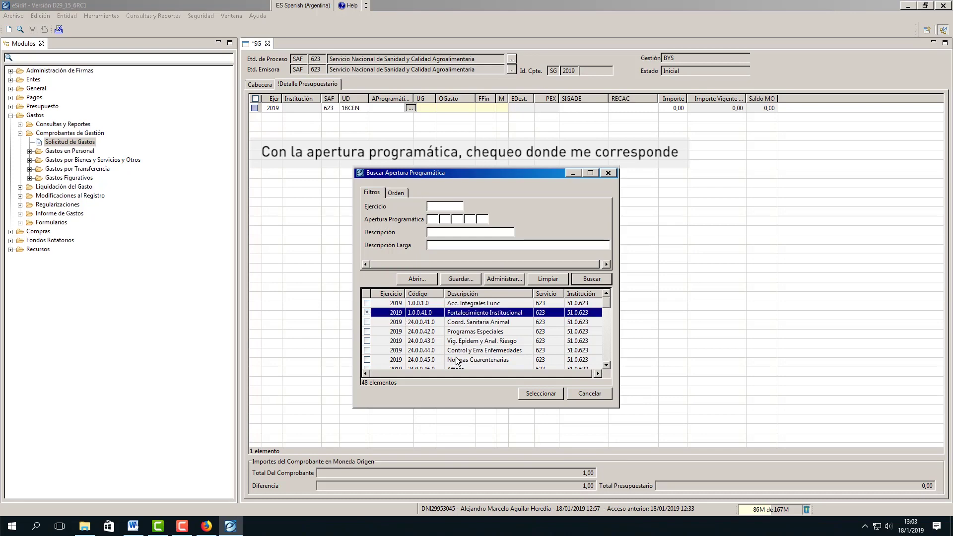
click(541, 393)
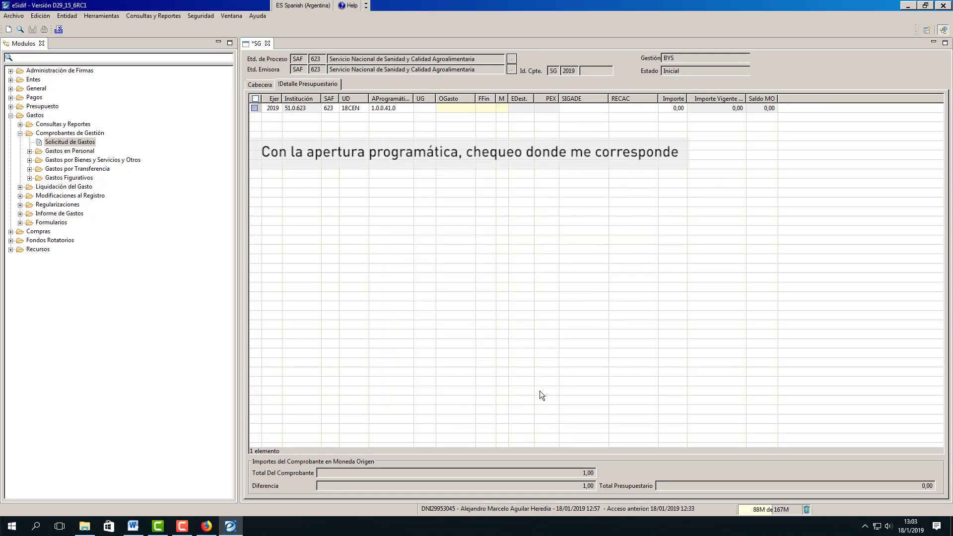
click(424, 108)
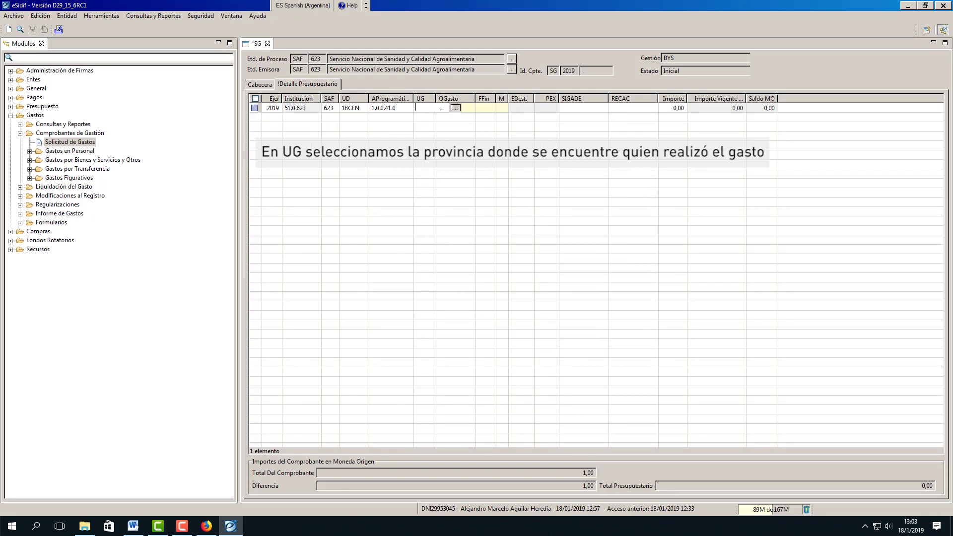
click(455, 107)
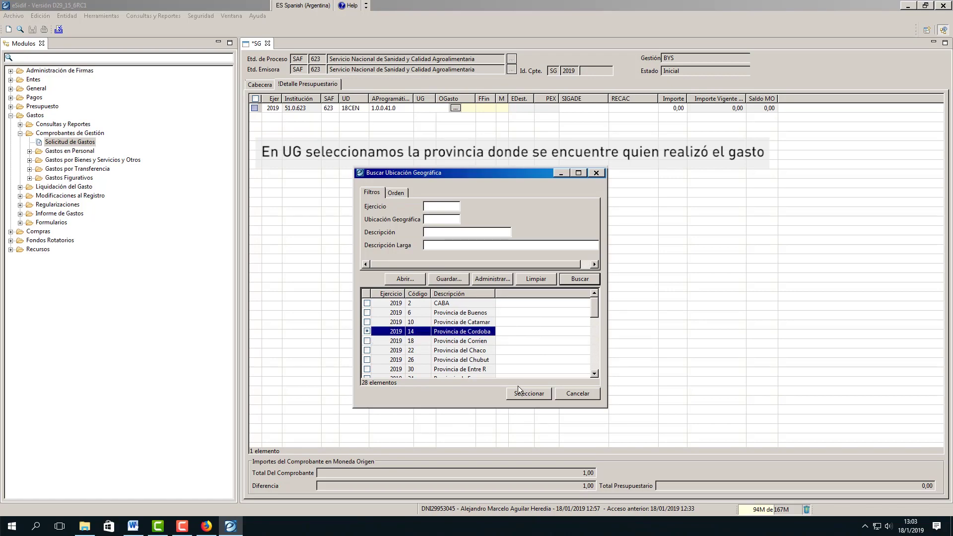
Set location 14 Provincia de Cordoba and expense object 3.3.5.0 Limpieza, Aseo y Fumigación
click(536, 394)
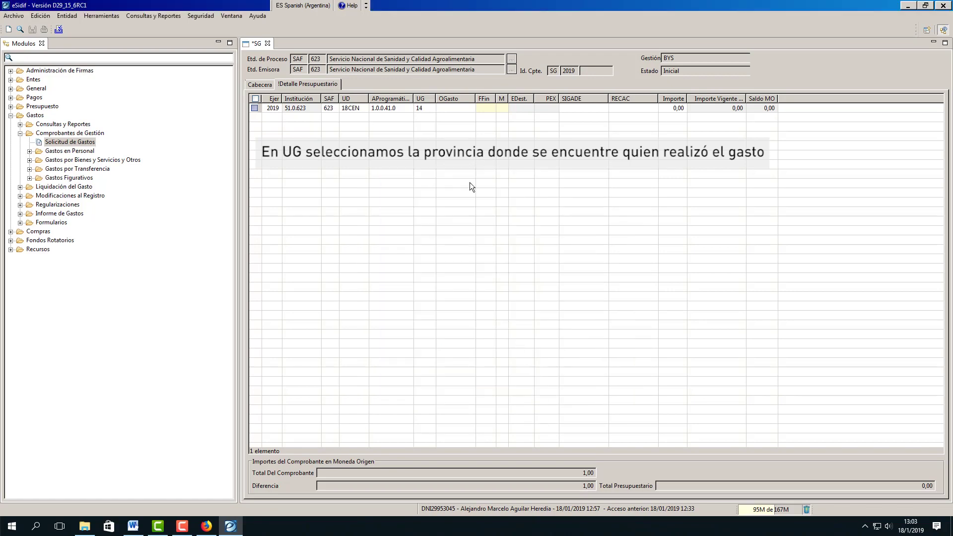
click(478, 108)
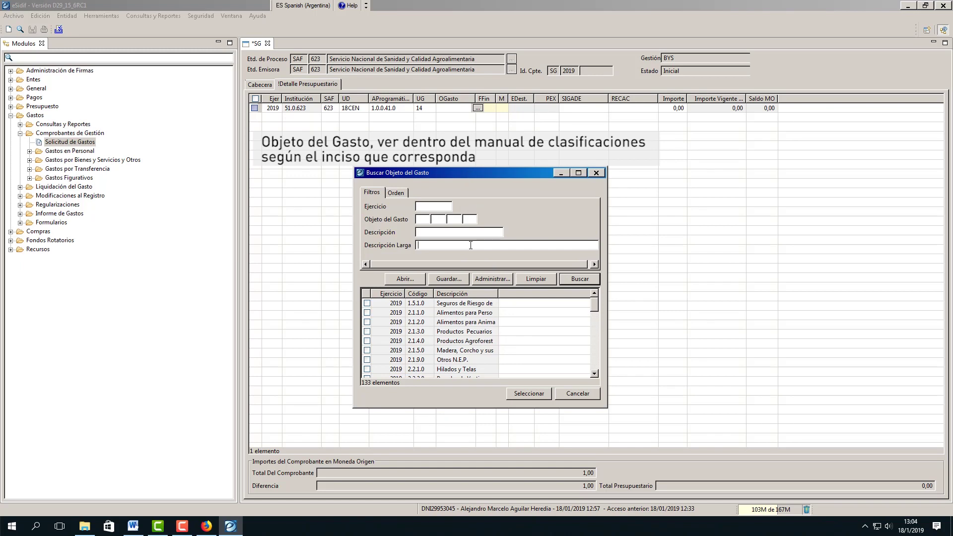
drag(594, 304, 593, 368)
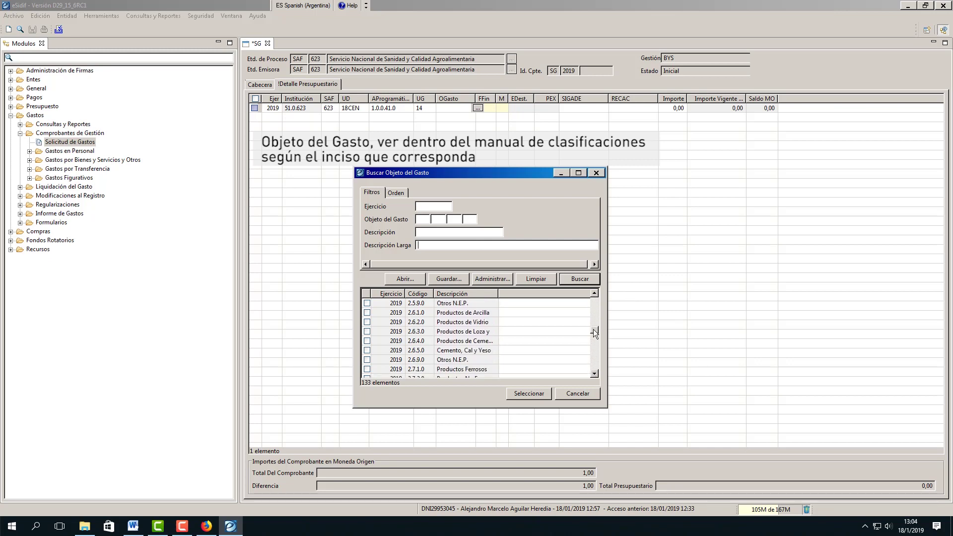
drag(594, 329, 604, 363)
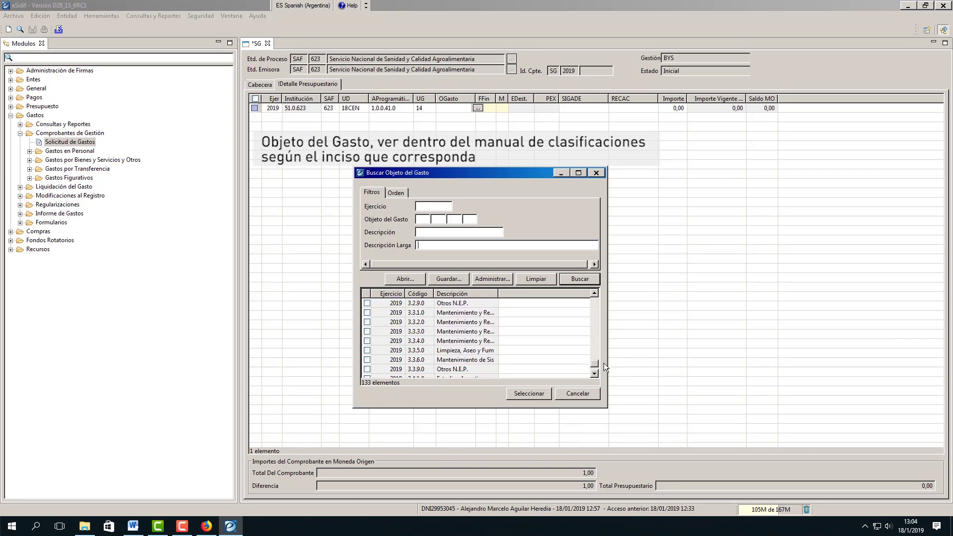
click(377, 352)
click(521, 394)
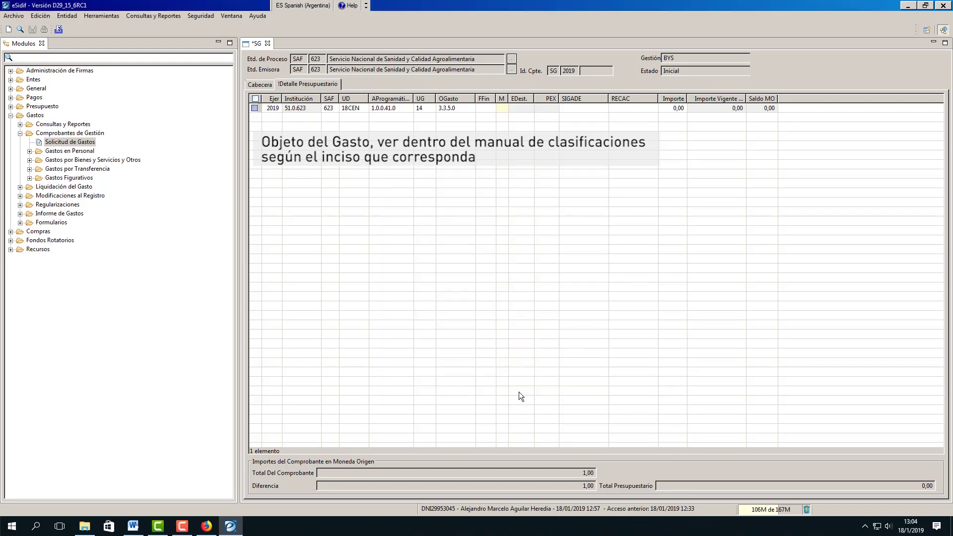
Set the budget row's funding source (FFin) to 1.2 Recursos Propios
click(488, 104)
click(518, 108)
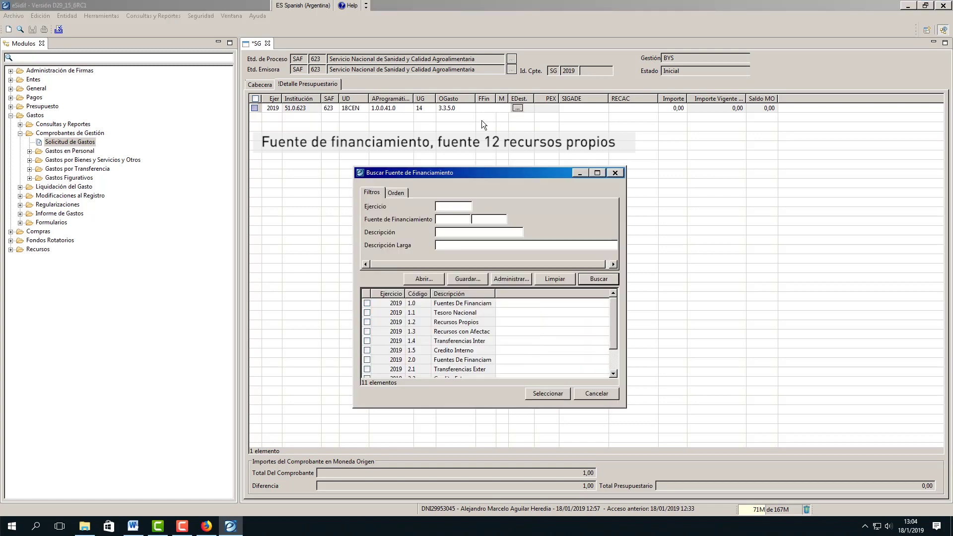
click(369, 323)
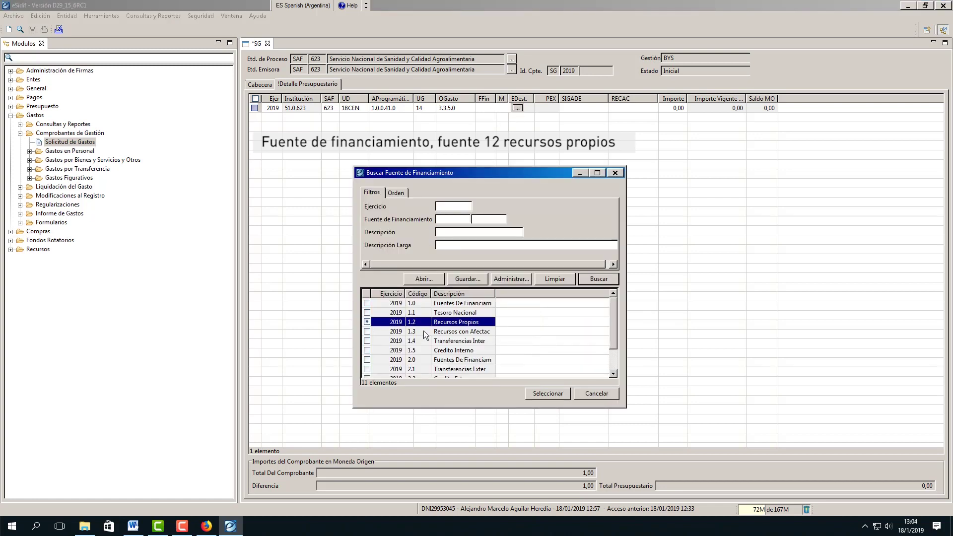
click(549, 392)
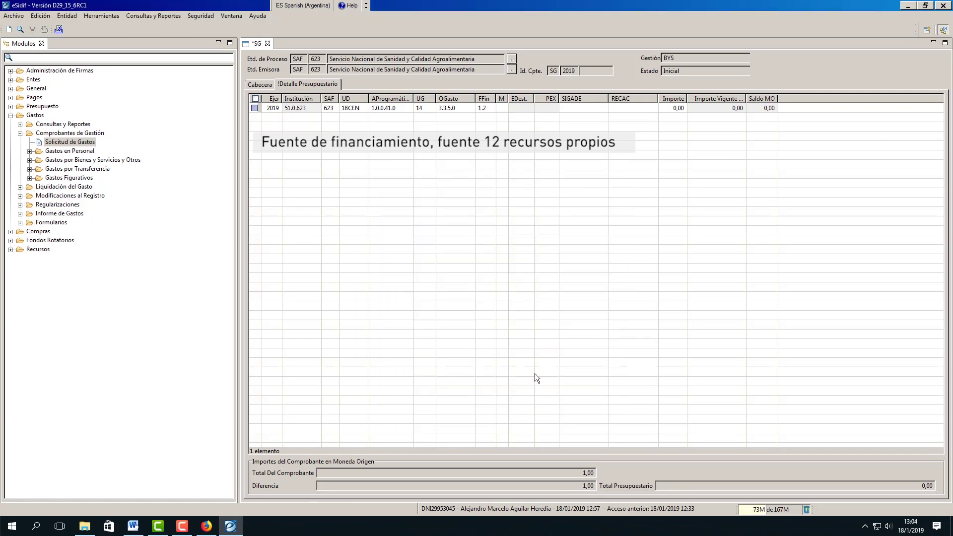
Set the budget row's currency to 1, Moneda Nacional
click(501, 106)
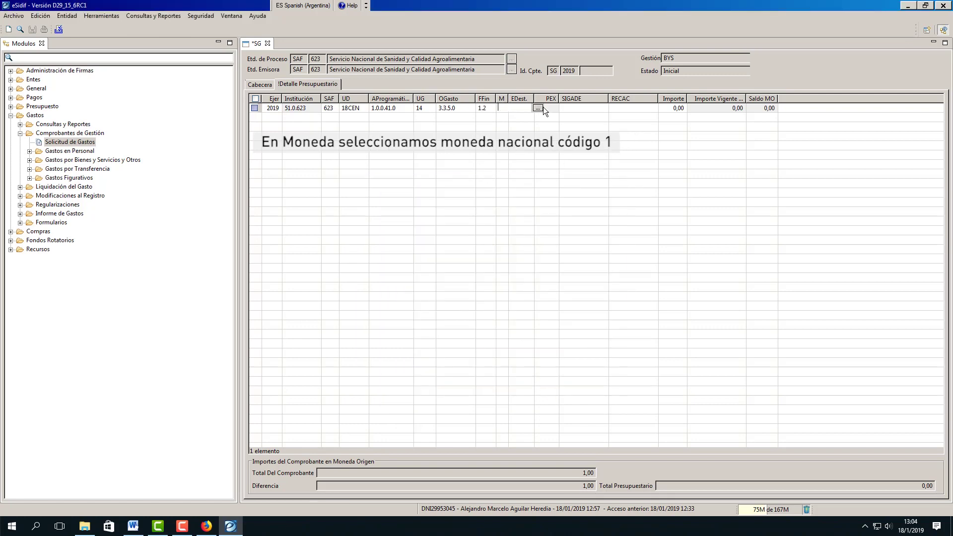
click(539, 107)
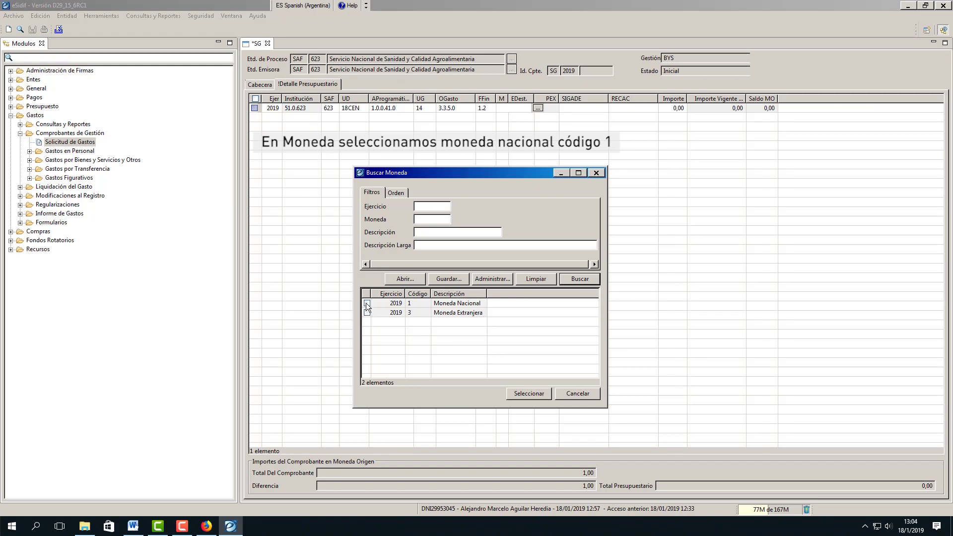
click(367, 304)
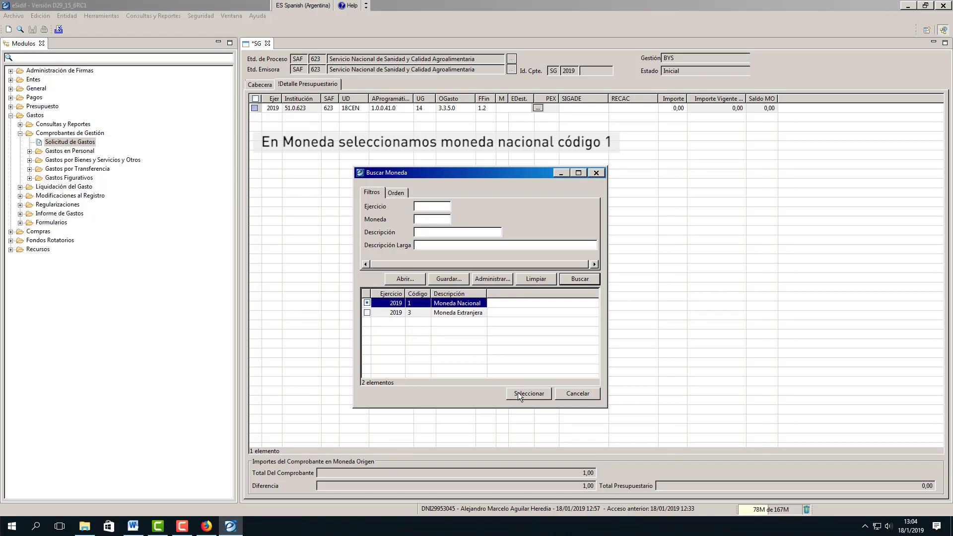
click(517, 394)
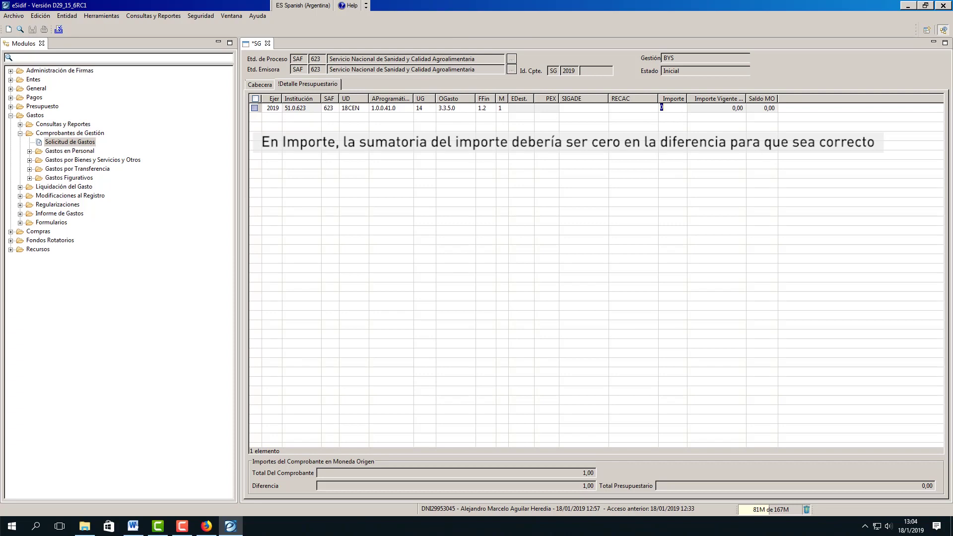
Enter an Importe of 1,00 so Diferencia shows 0,00, then return to the Cabecera
text(1)
key(Return)
drag(583, 486, 606, 488)
click(585, 295)
click(261, 84)
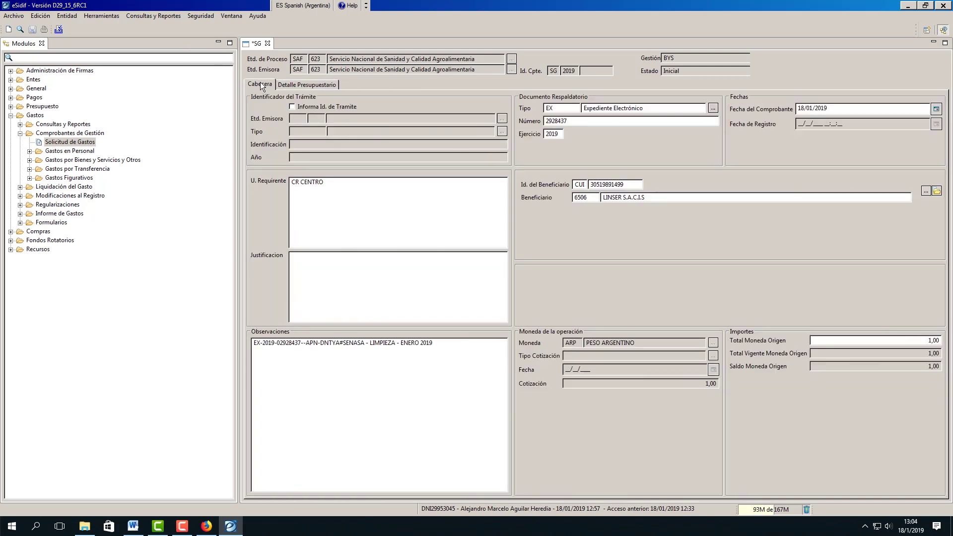
Save the expense request, confirming the save
click(32, 29)
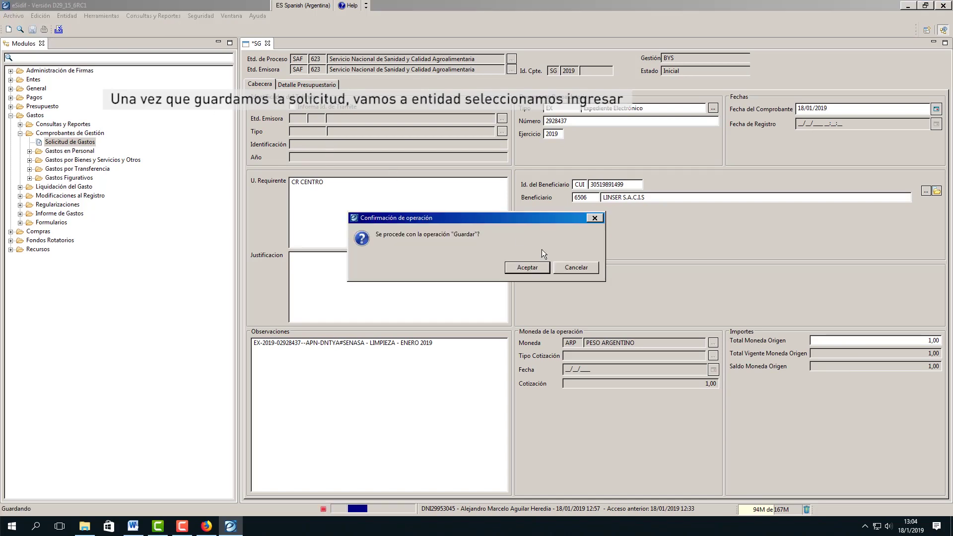
click(539, 267)
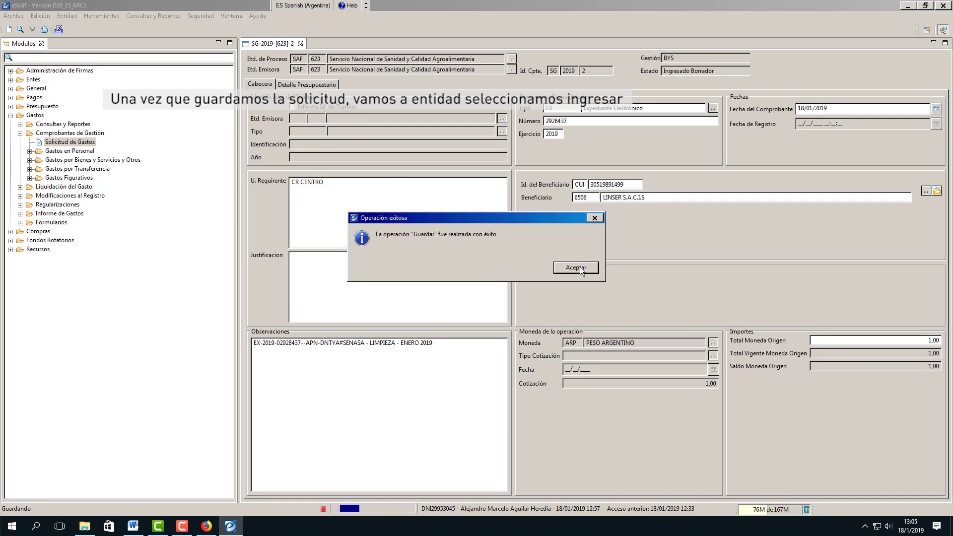
click(581, 269)
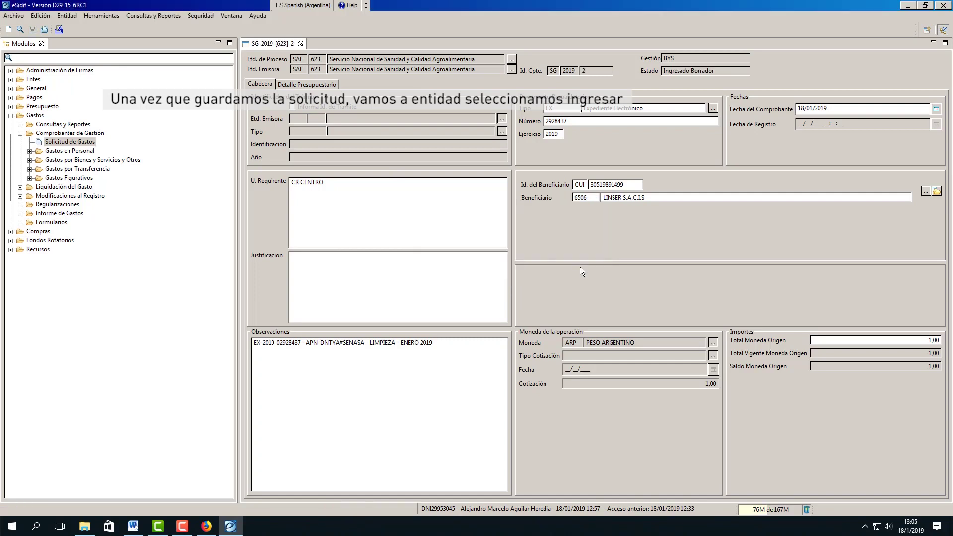
Run Entidad > Ingresar on the draft with an empty Motivo and confirm
click(67, 15)
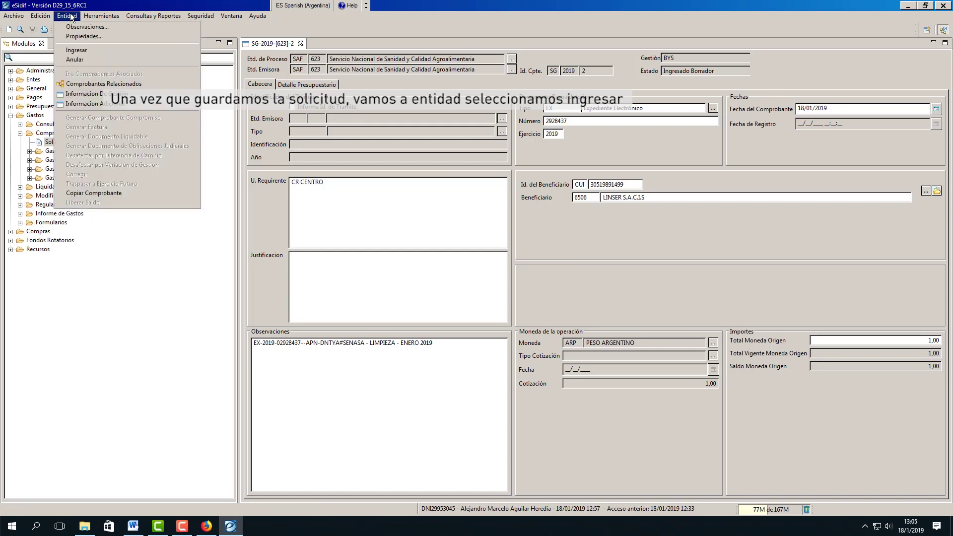
click(87, 51)
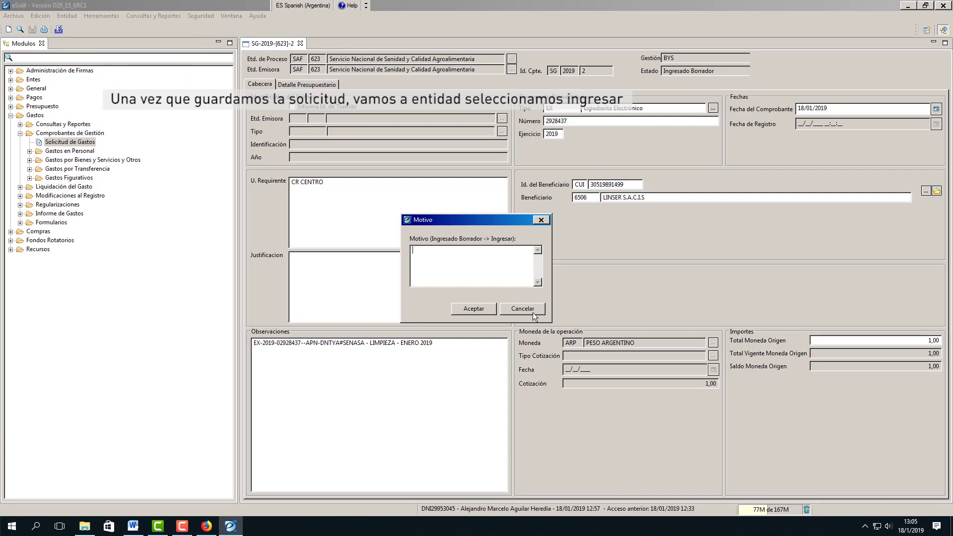
click(473, 308)
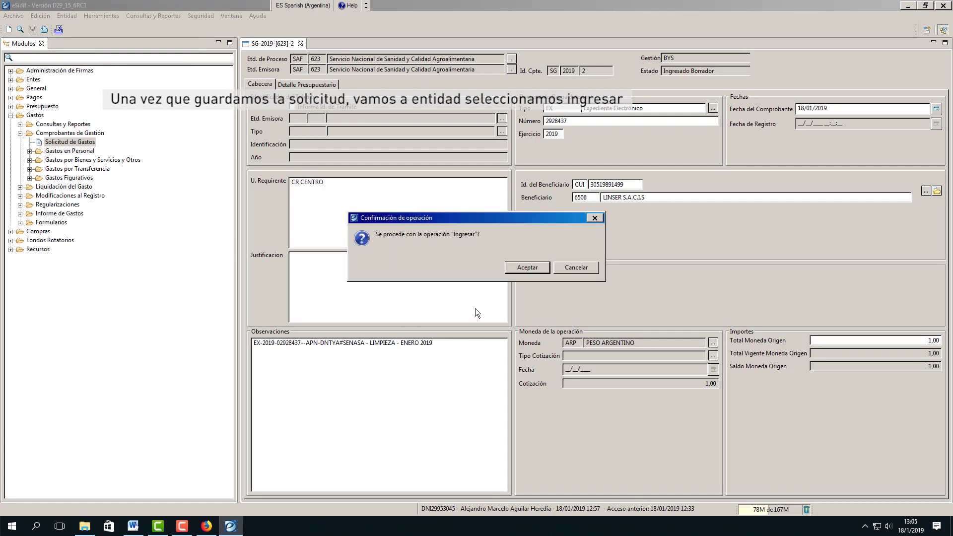
click(527, 268)
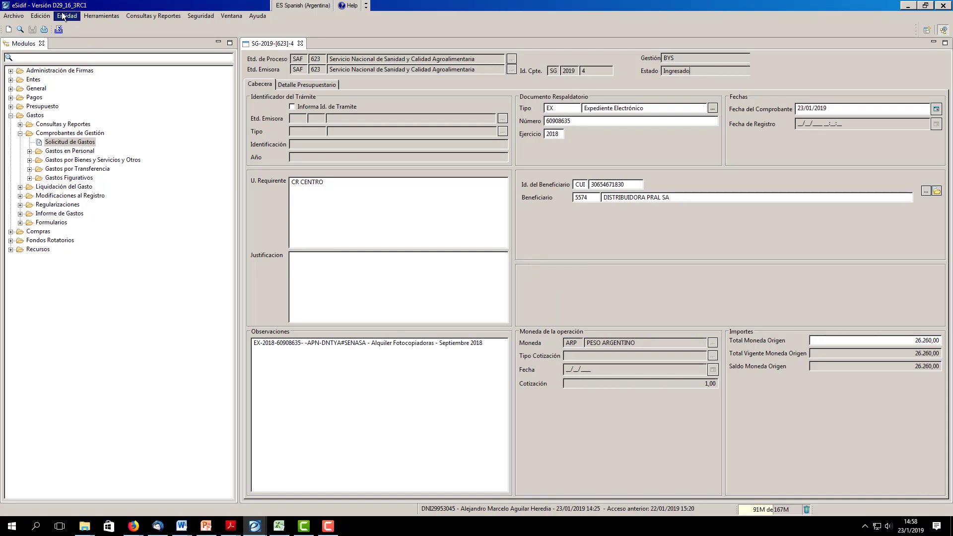
Put request SG-2019-[623]-4 to signature via the CF PREVENTIVO chain, reaching En proceso de firma
click(66, 15)
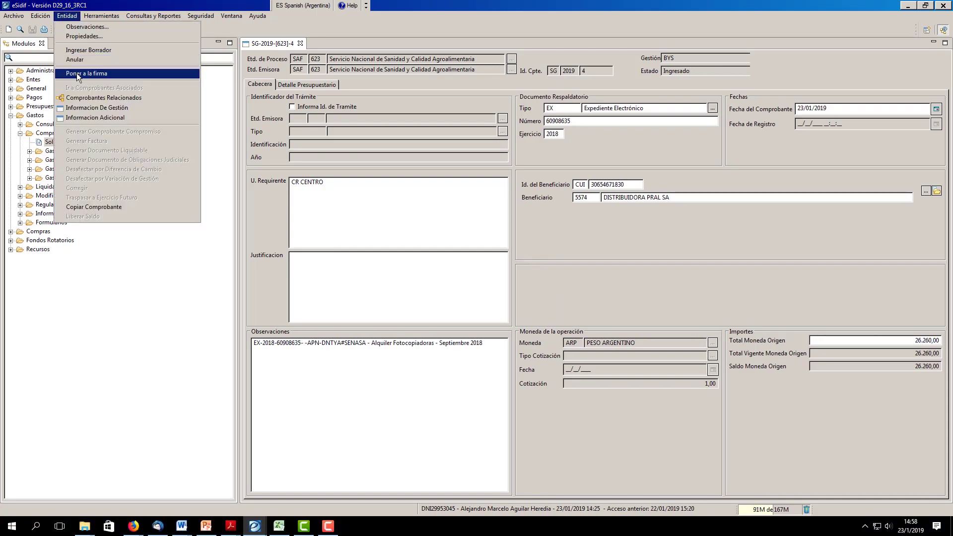
click(77, 74)
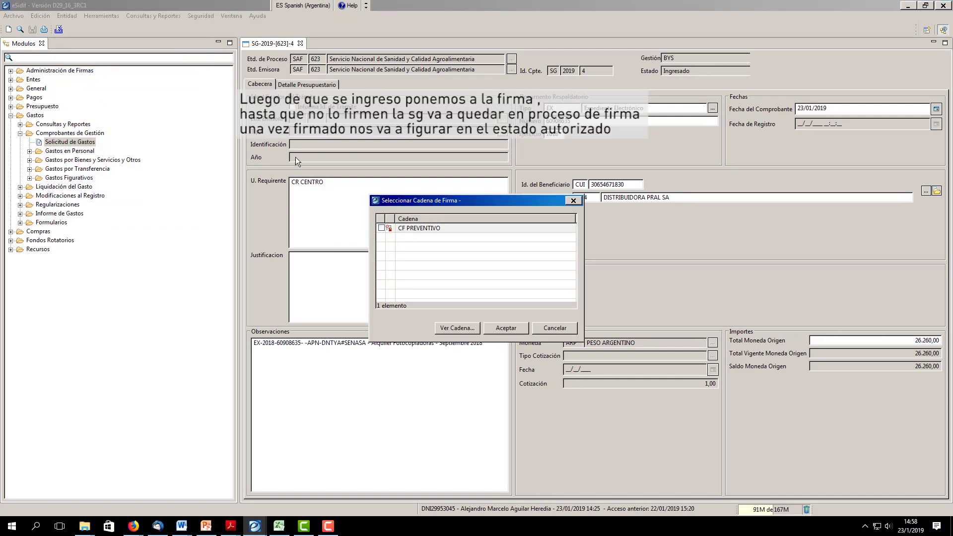
click(388, 228)
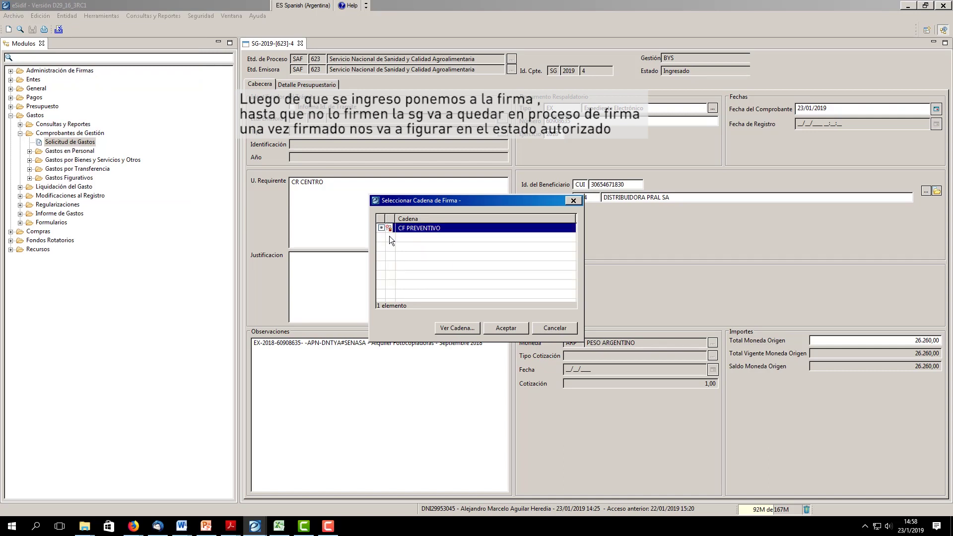
click(504, 328)
click(484, 314)
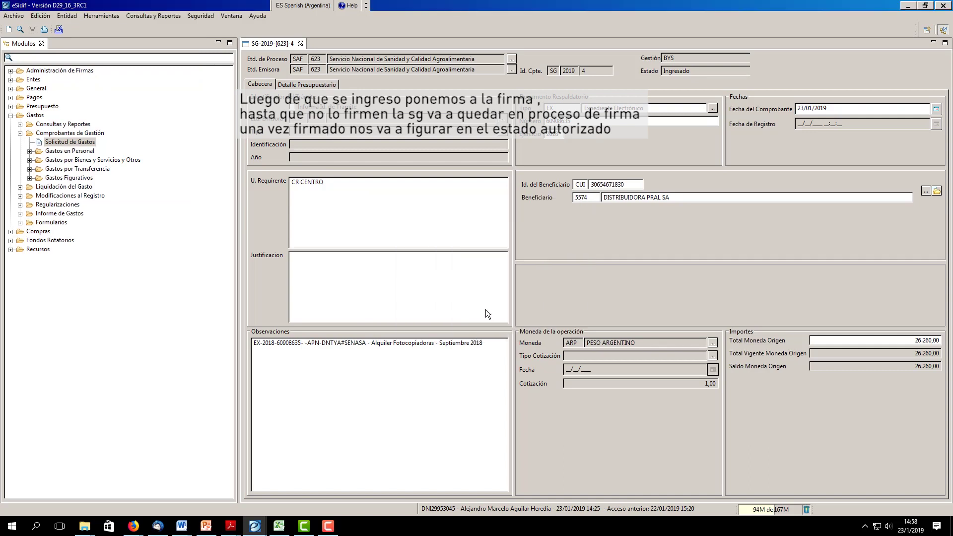
click(520, 269)
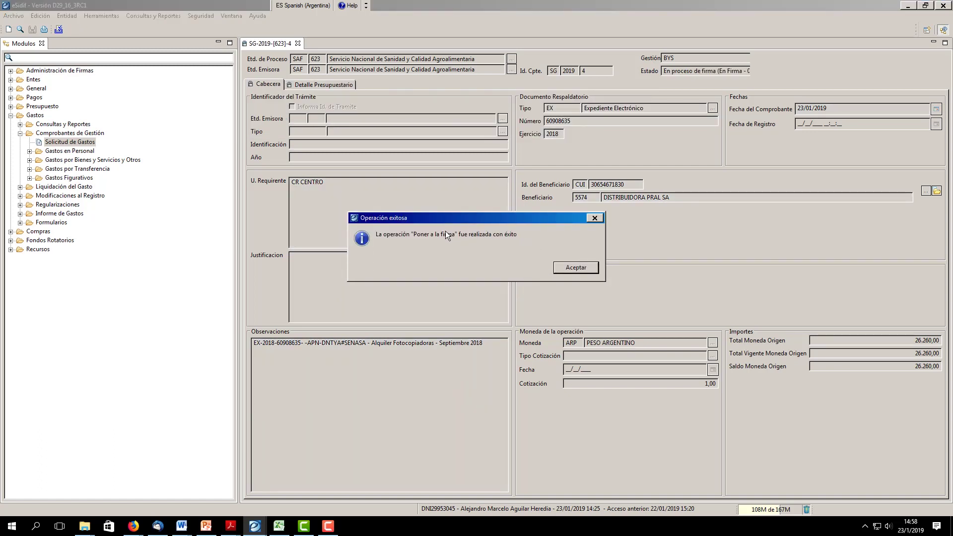
click(575, 268)
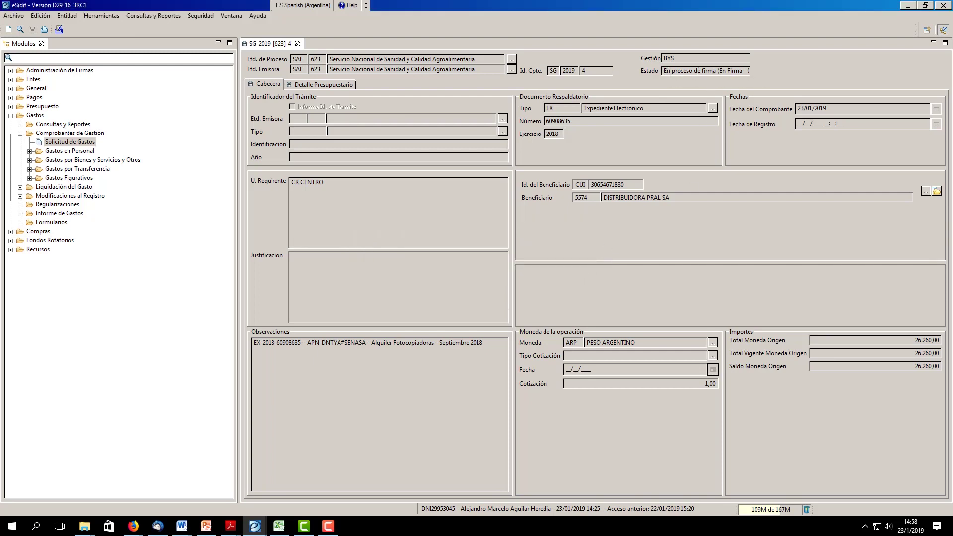
drag(664, 71, 755, 73)
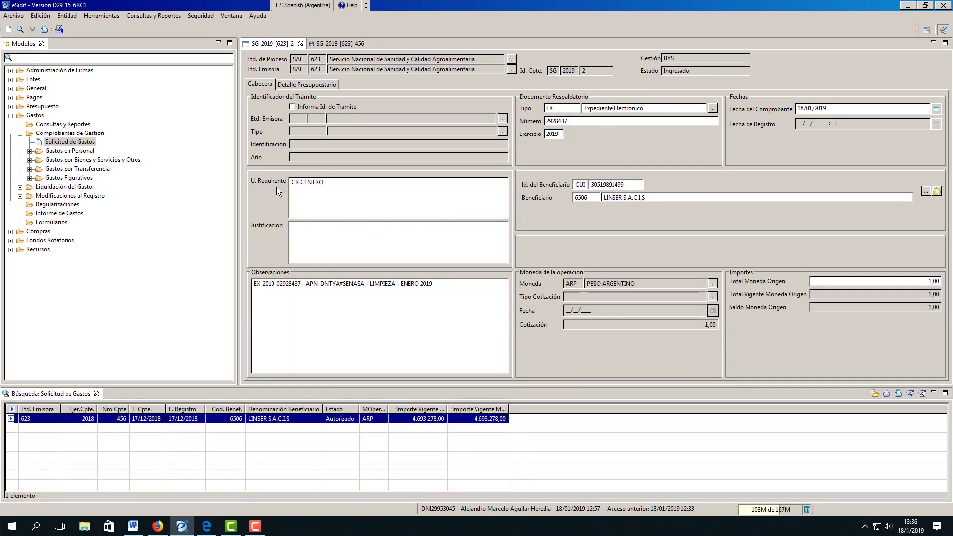
Switch to authorized request SG-2018-[623]-456 and preview its Estándar Solicitud de Gastos printout
click(328, 44)
drag(713, 73, 626, 67)
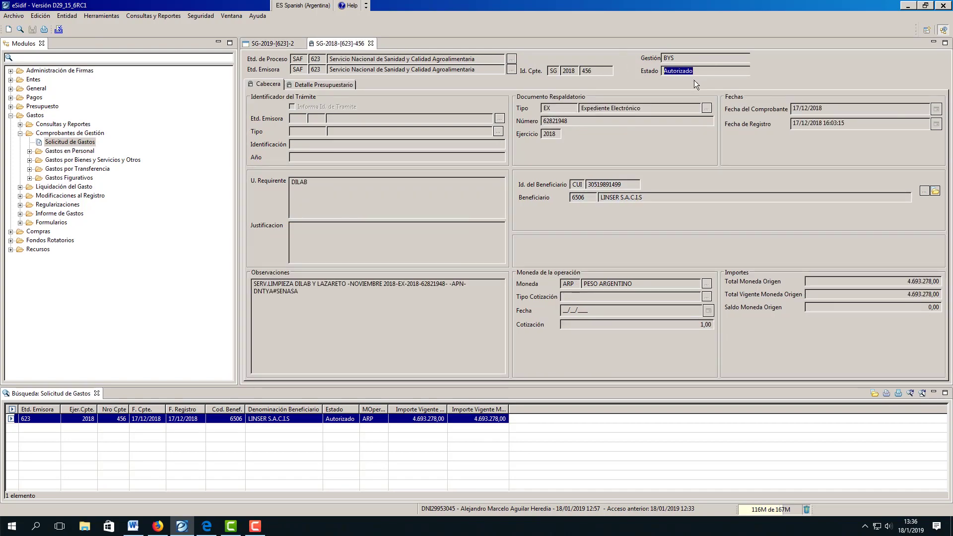
click(676, 91)
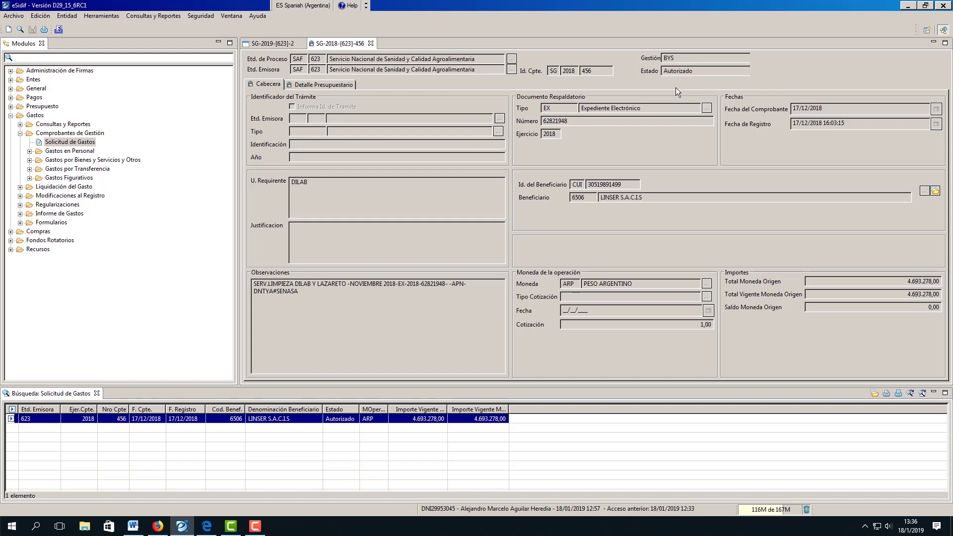
click(14, 16)
click(38, 89)
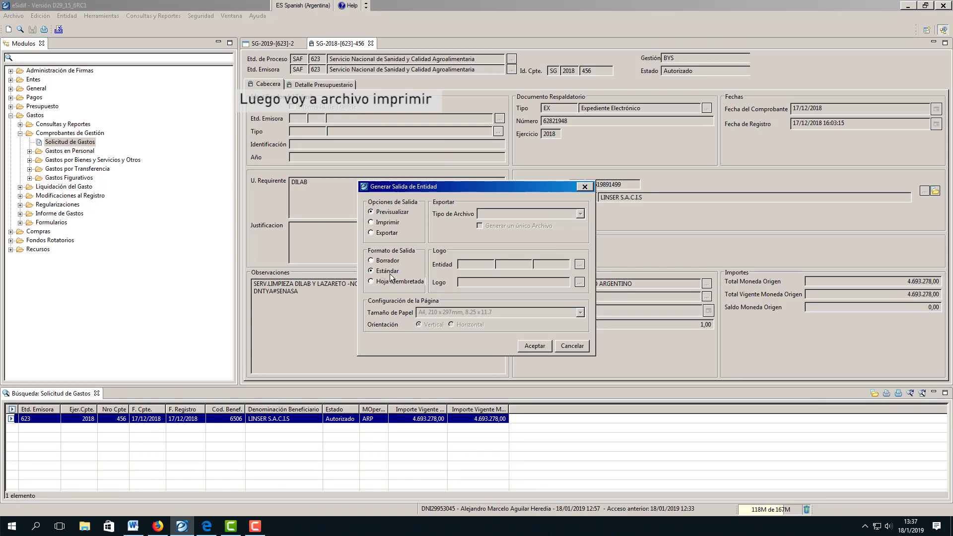
click(532, 346)
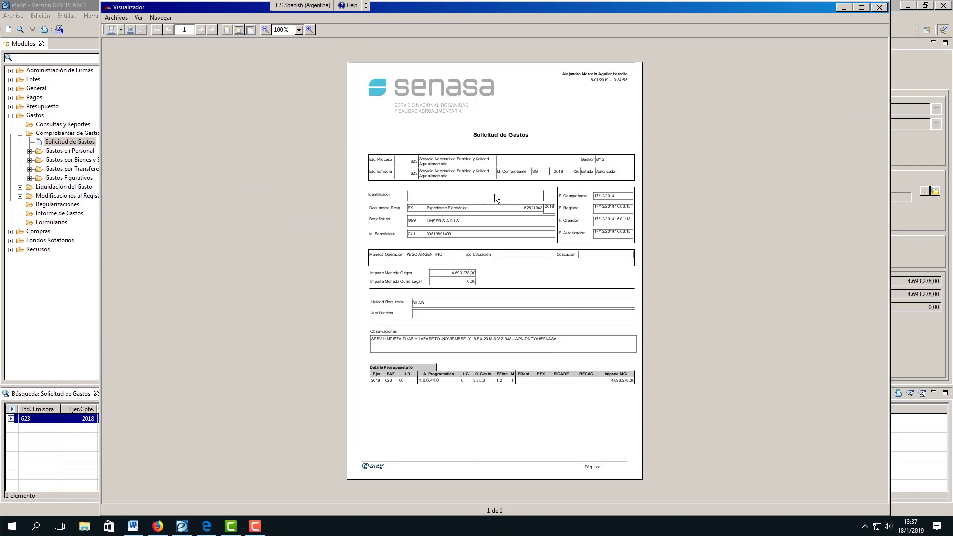
Zoom the report preview to 125% and choose Archivos > Exportar > Exportar como PDF
click(308, 30)
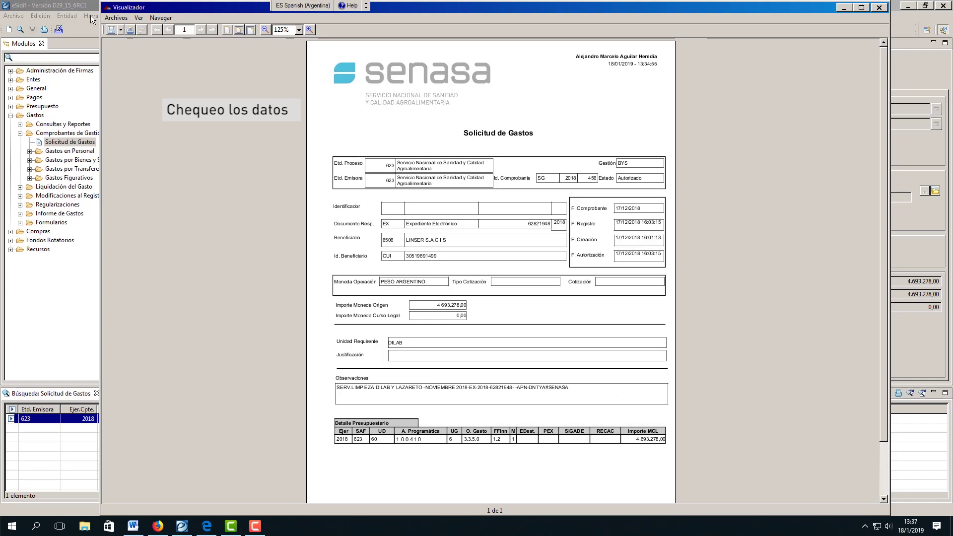
click(115, 19)
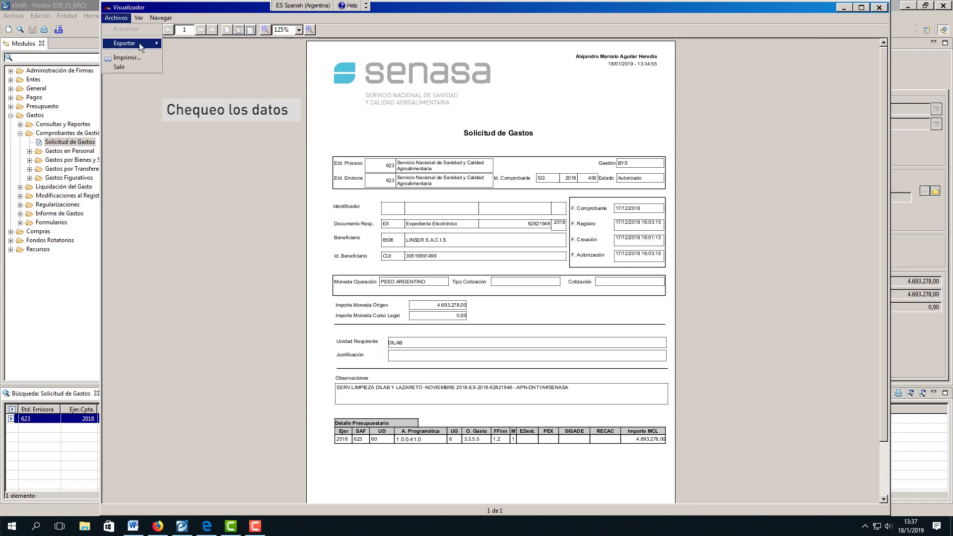
mouse_move(139, 43)
click(182, 48)
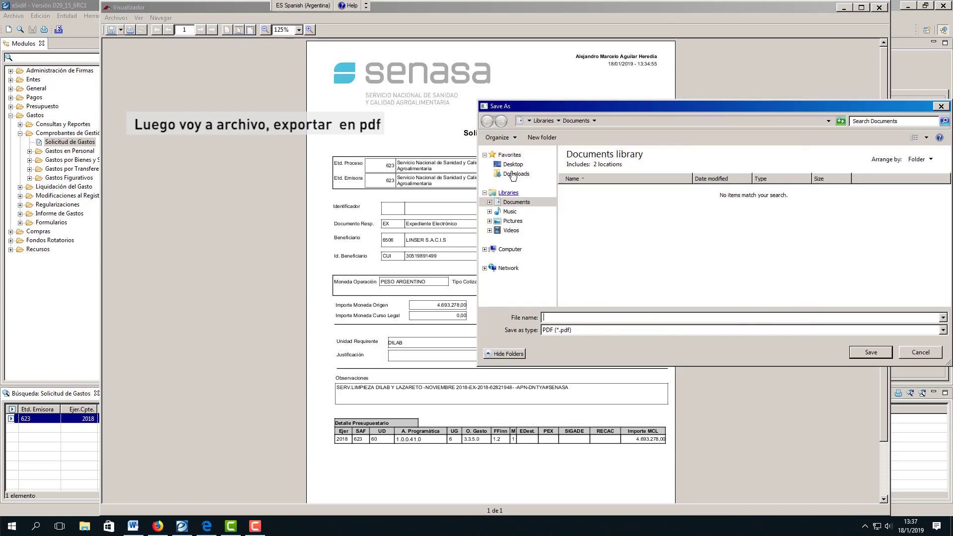
Browse to C$ (\Client) (V:) > Solicitud de GASTO and name the PDF 'SG 456 - LINSER 2019'
drag(621, 106, 387, 128)
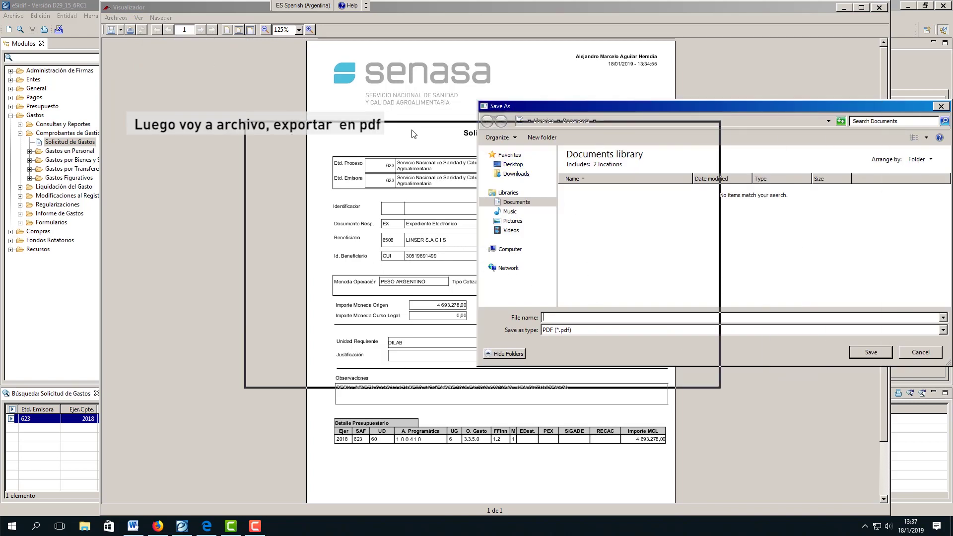
click(278, 271)
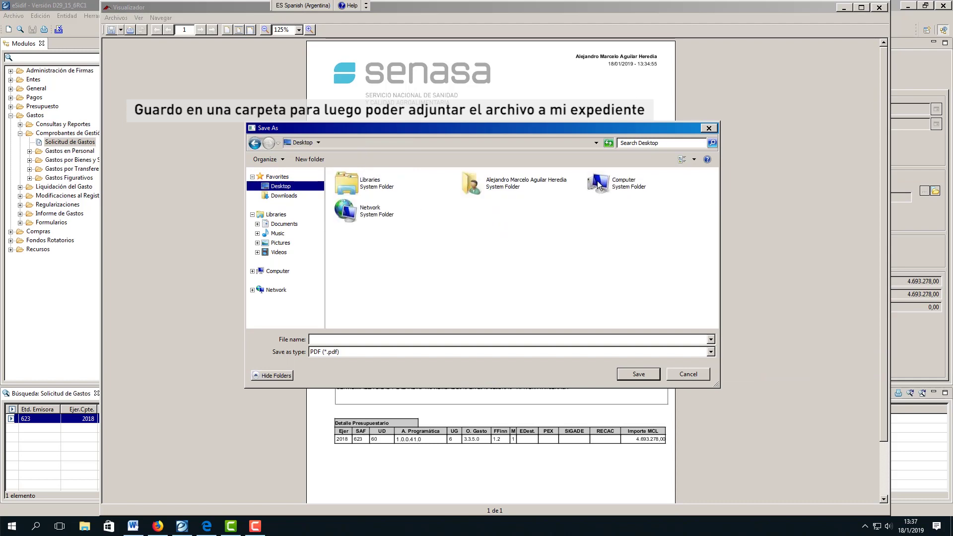
double_click(482, 192)
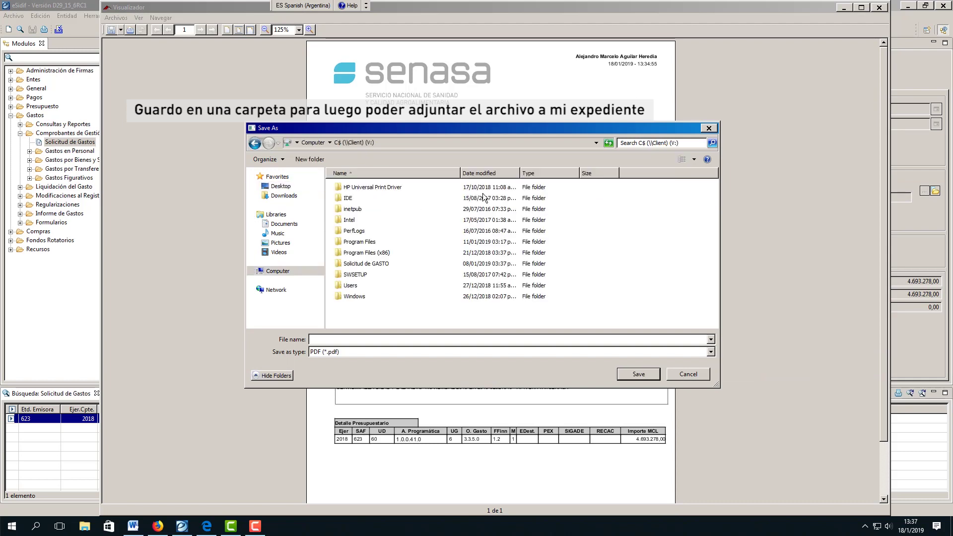
double_click(370, 263)
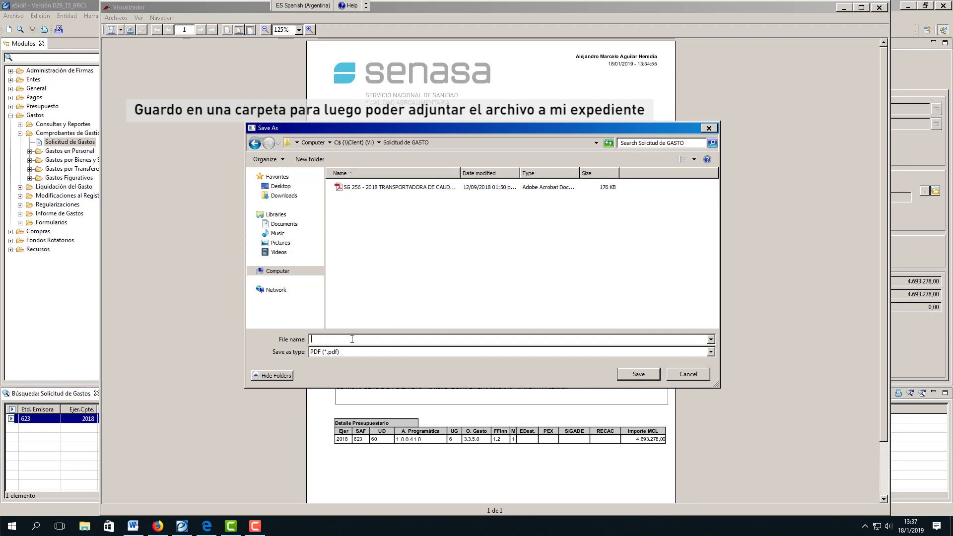
text(S)
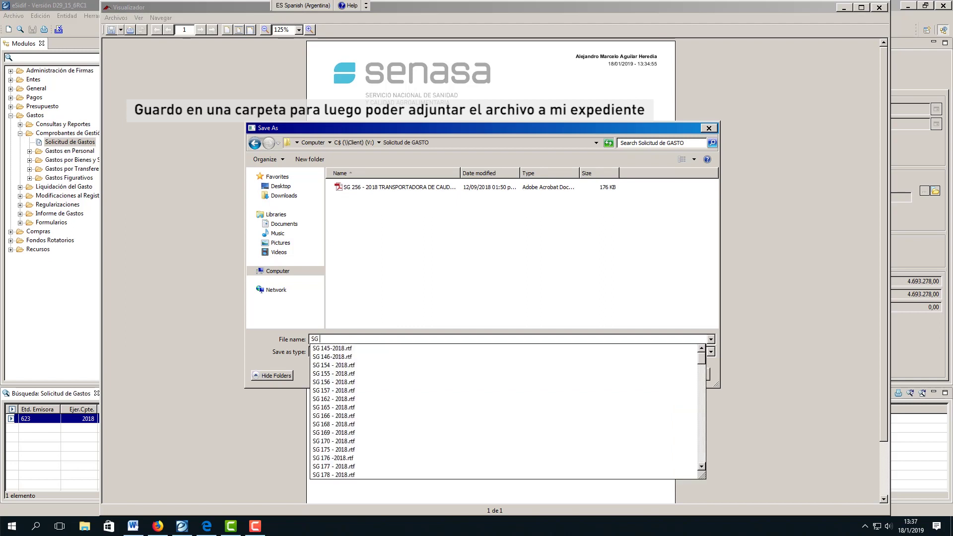
text(G 456)
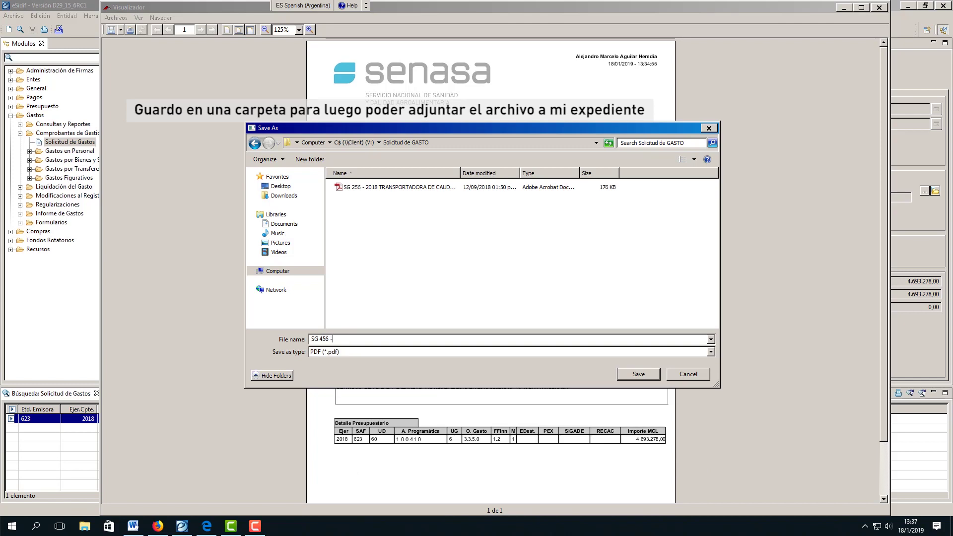
text( - Lins)
key(BackSpace)
key(BackSpace)
text(INSER 2012)
key(BackSpace)
text(9)
Save the PDF, then open SG 456 - LINSER 2019 maximized in Acrobat Reader and scroll it
click(634, 377)
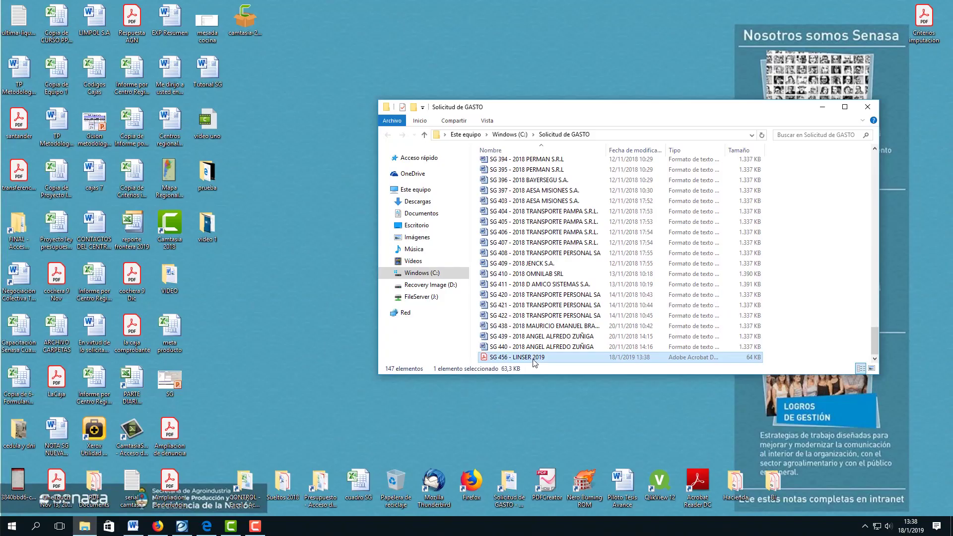
double_click(534, 359)
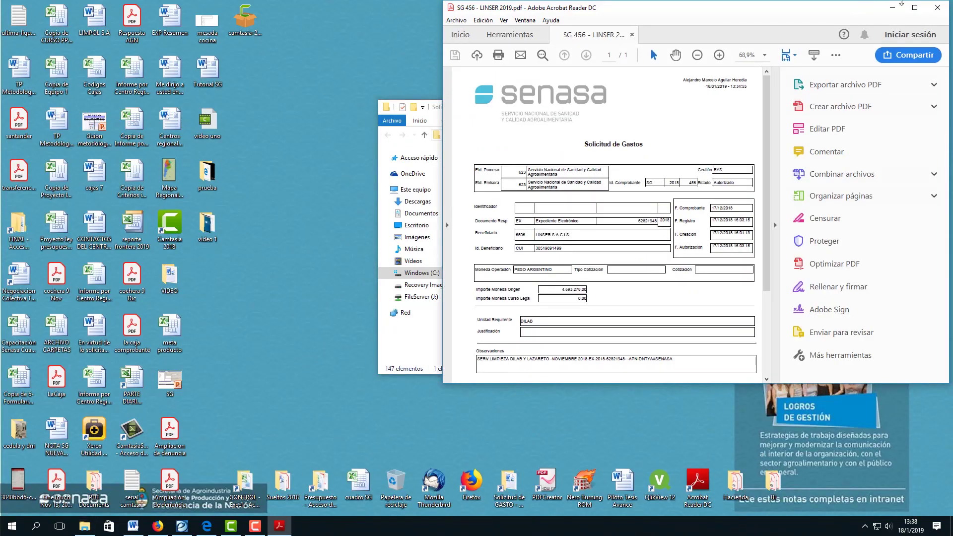
click(915, 8)
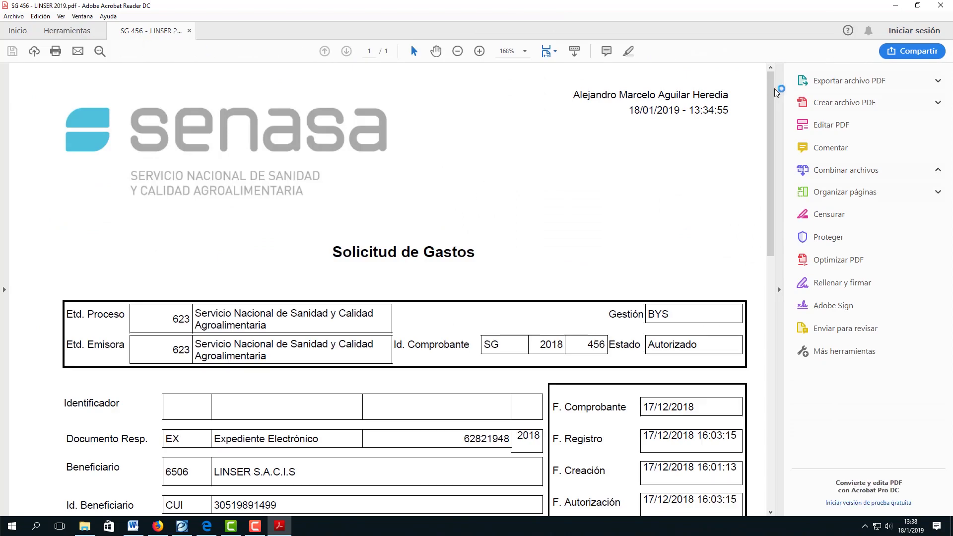
drag(771, 102, 791, 148)
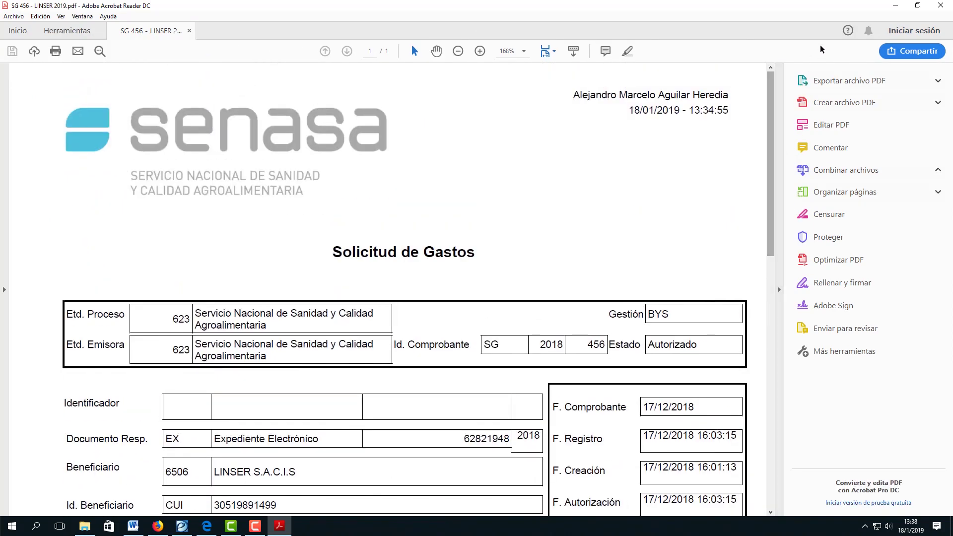
Close Acrobat, then open and dismiss the context menu of SG 456 - LINSER 2019
click(946, 7)
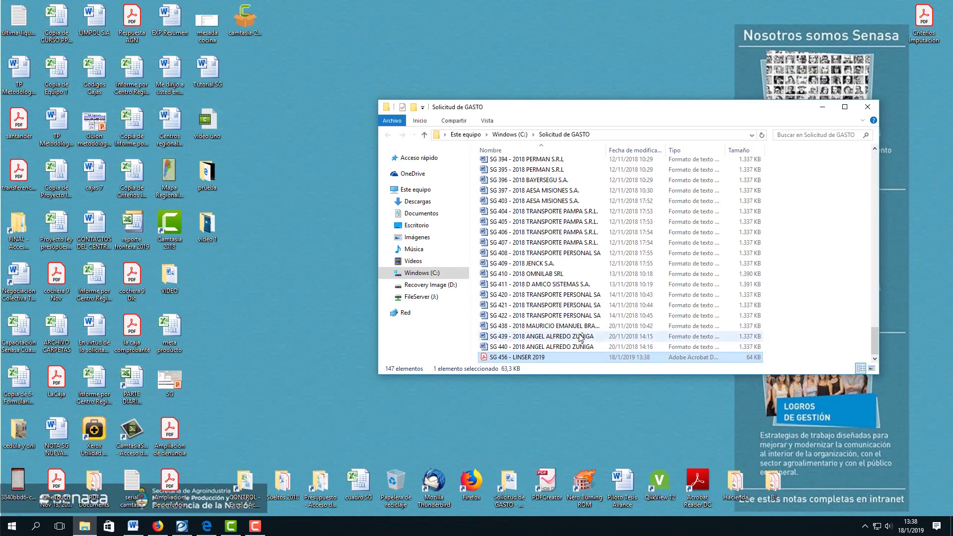
right_click(515, 358)
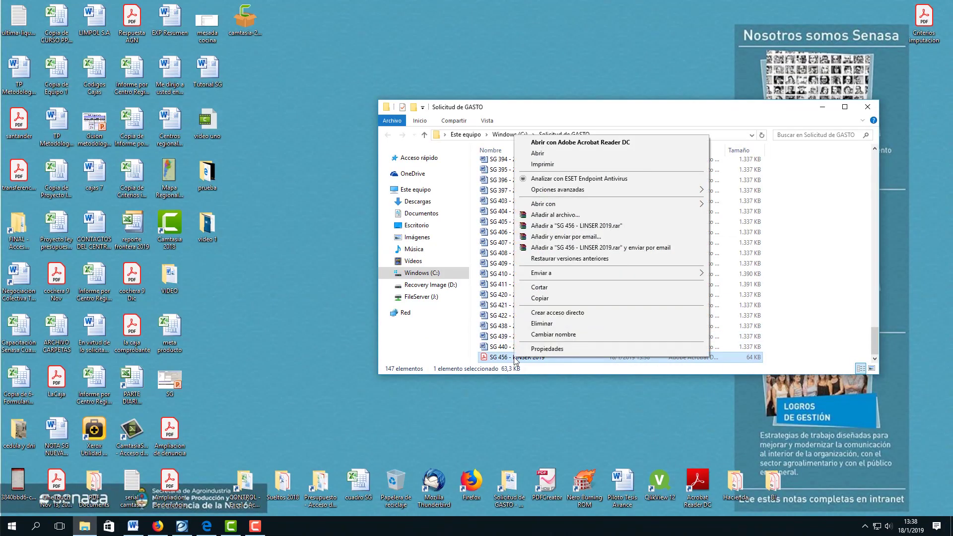
click(521, 395)
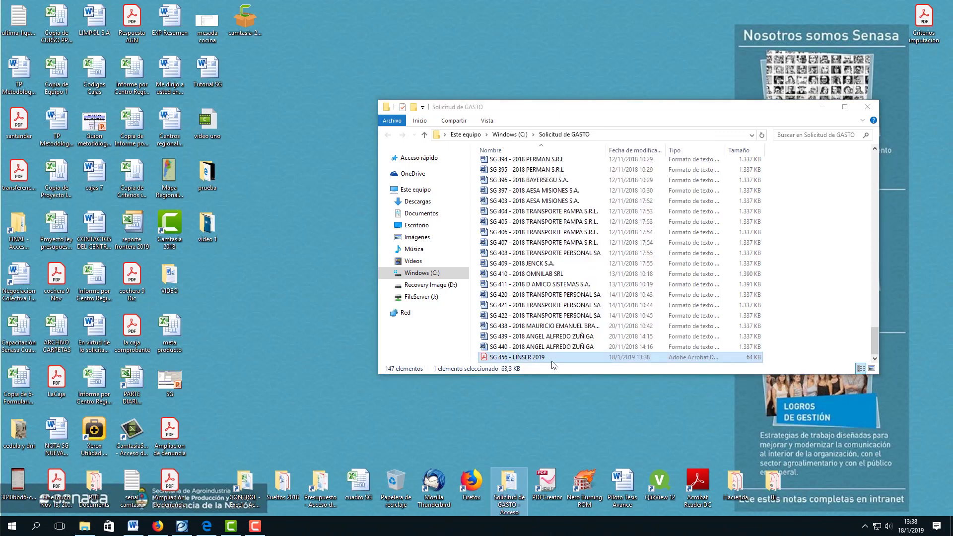